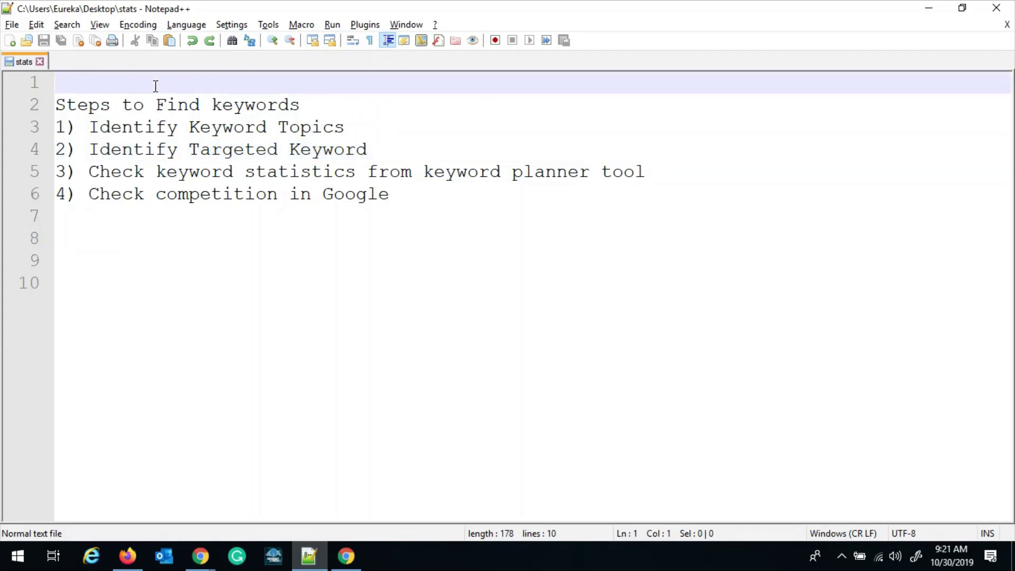
Select 'Identify Keyword Topics' on line 3 of the keyword steps list in Notepad++.
left_click_drag(89, 127, 363, 124)
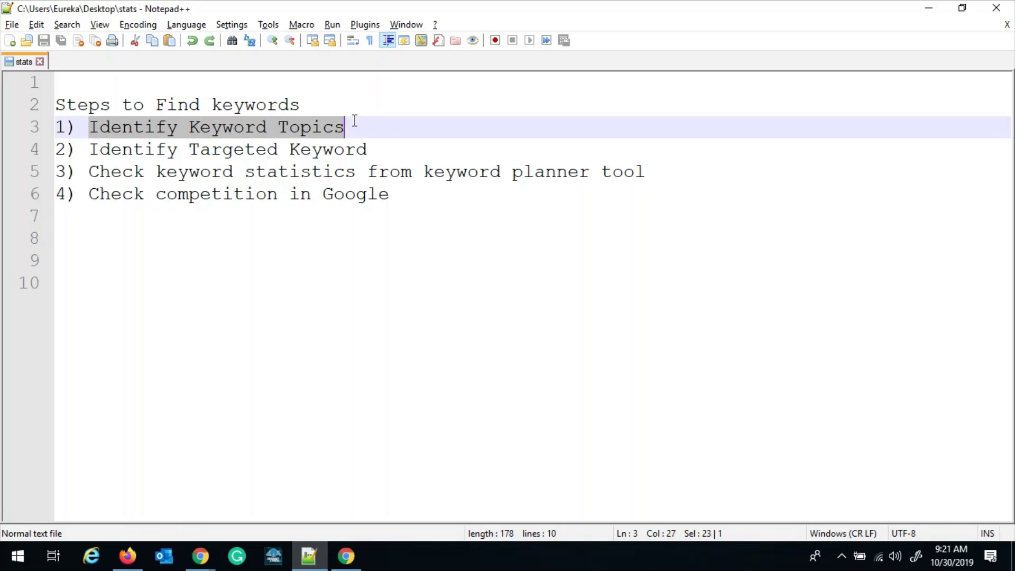
In Firefox's new tab, search Google for 'google trends'.
key("alt+Tab")
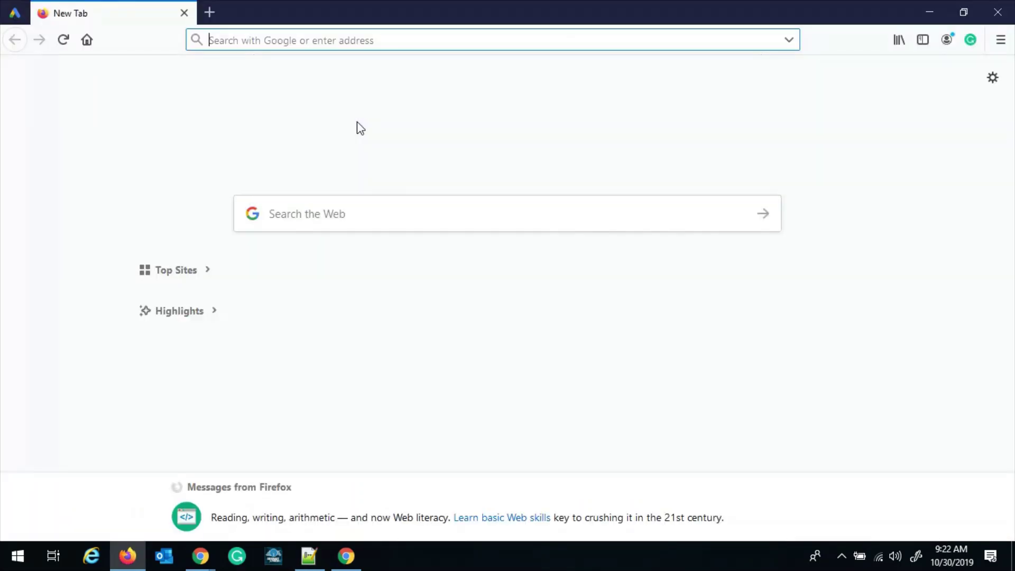
left_click(410, 204)
type("google")
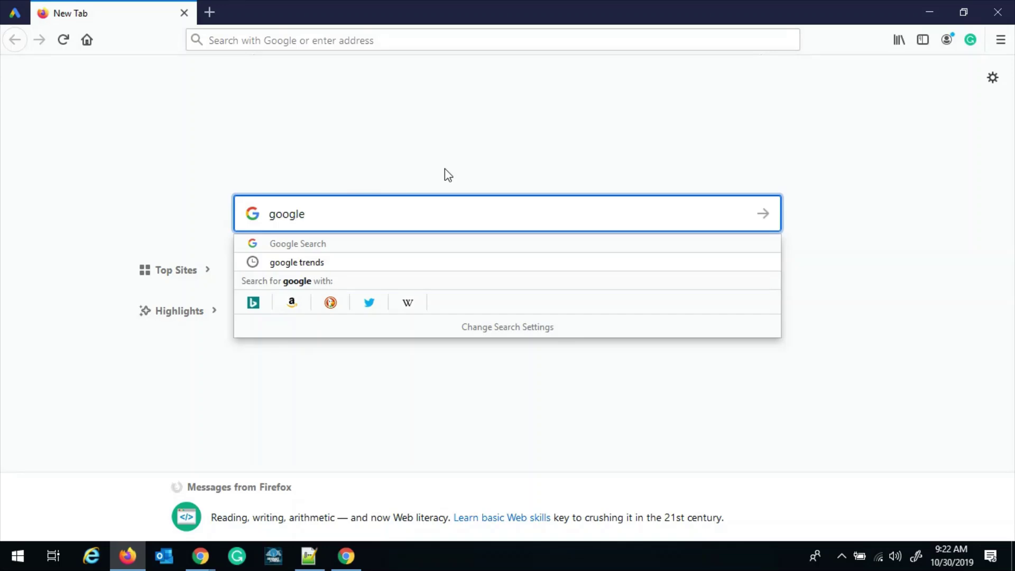
type(" trends")
key("Return")
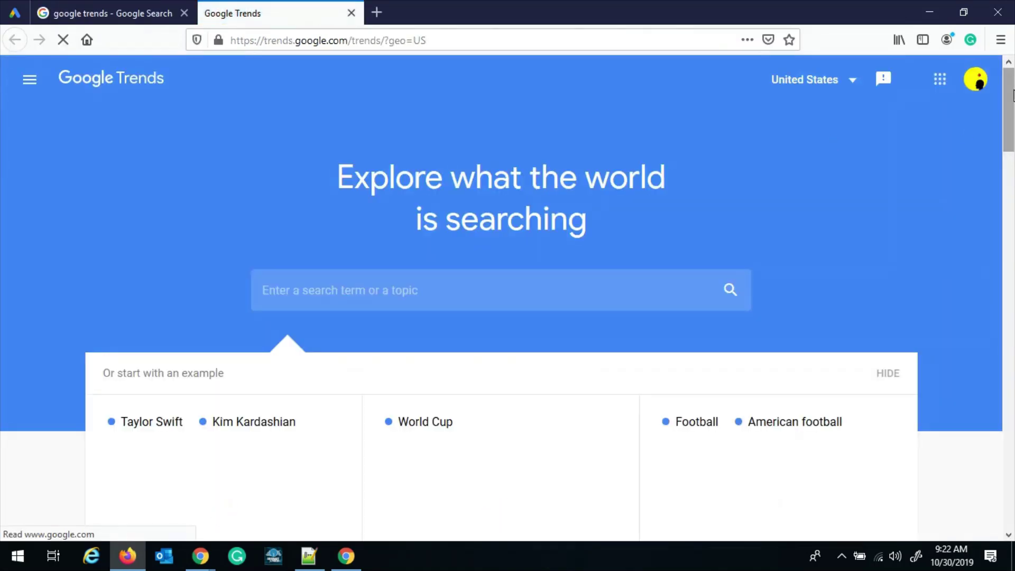
Scroll to Latest Stories and open the full Halloween story.
scroll(545, 175, "down", 5)
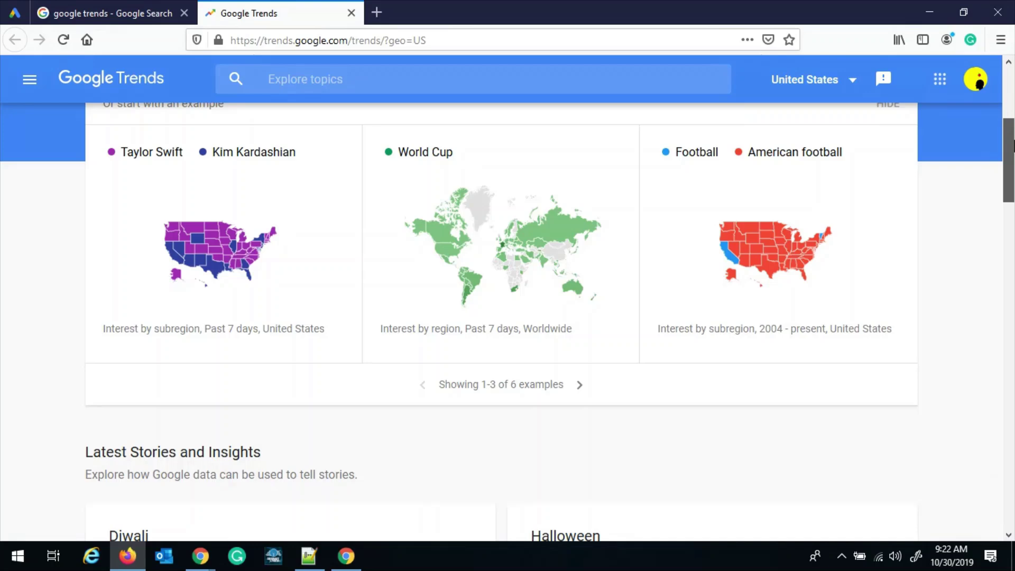
left_click_drag(1012, 143, 1012, 210)
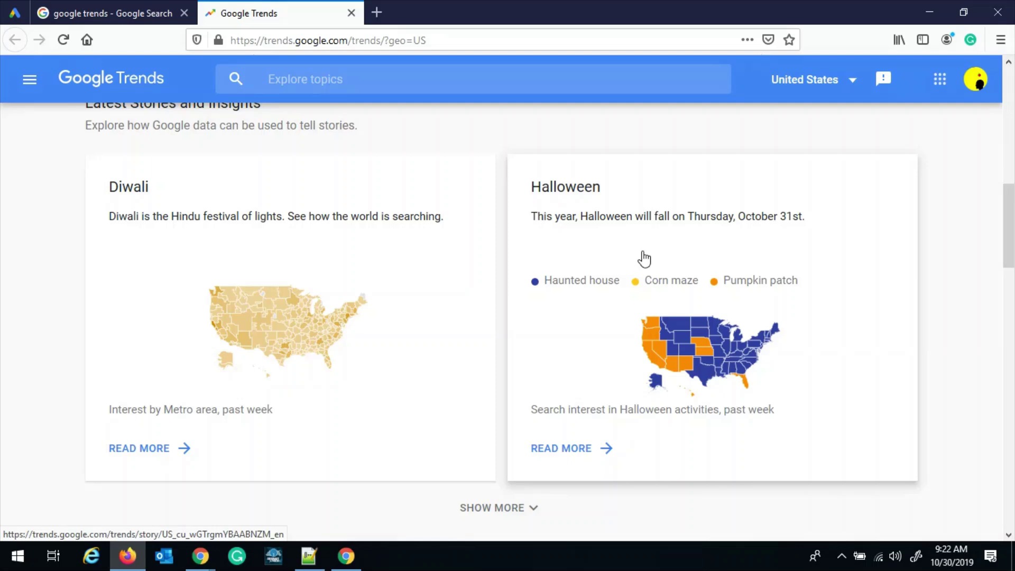
scroll(197, 203, "down", 1)
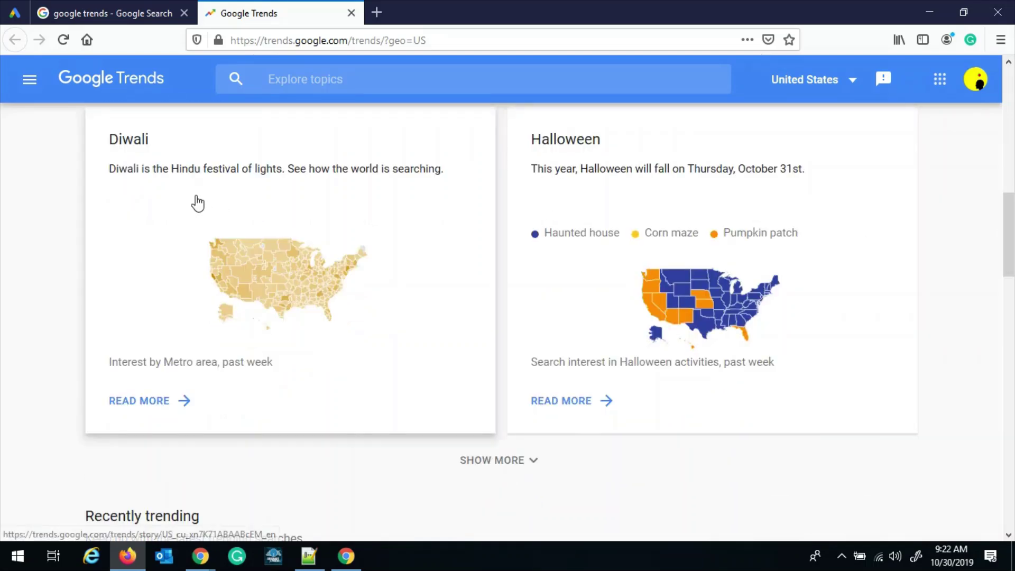
left_click(595, 406)
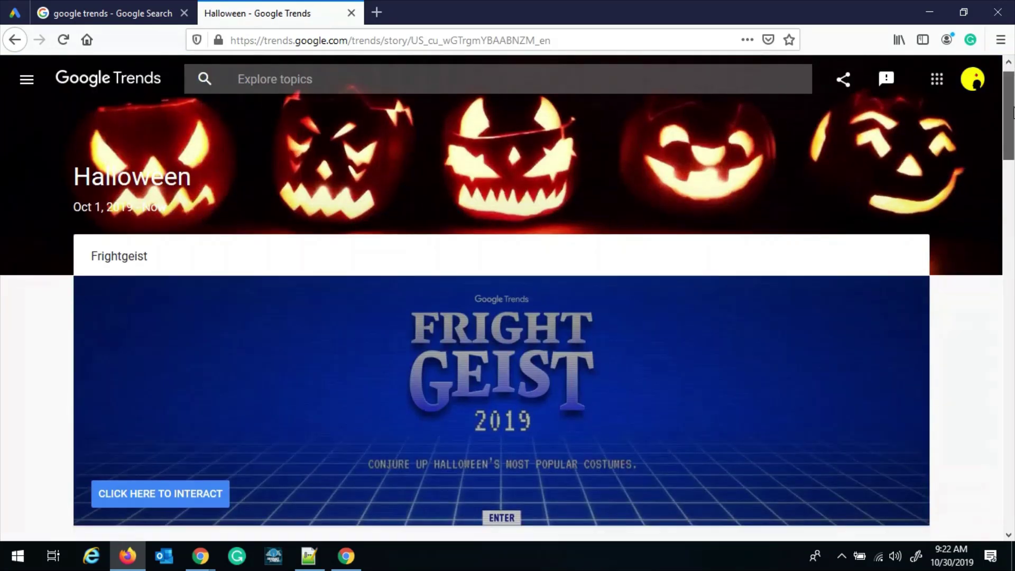
Read through the Halloween story's top questions and search-interest chart, then go to the Explore topics box.
left_click_drag(1010, 99, 1013, 230)
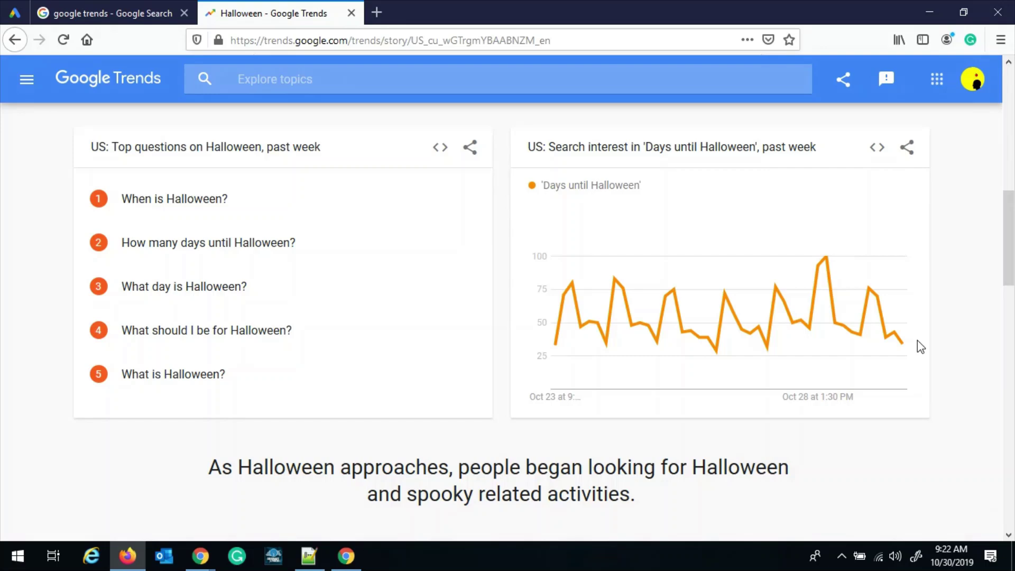
mouse_move(911, 344)
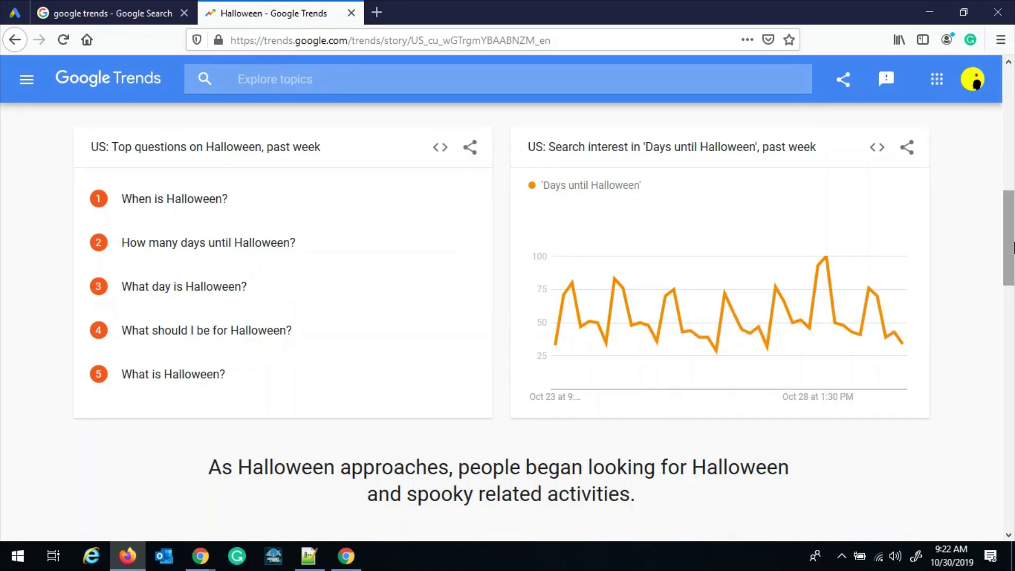
left_click_drag(1012, 247, 1013, 111)
left_click(375, 85)
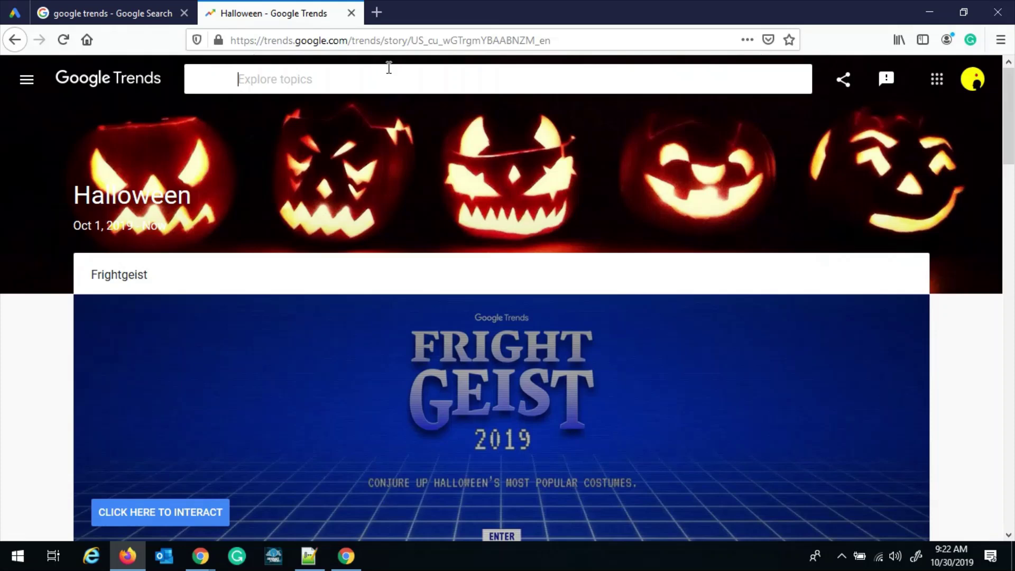
Explore the Thanksgiving (Holiday) topic from the 'thanks' suggestions.
type("thanks")
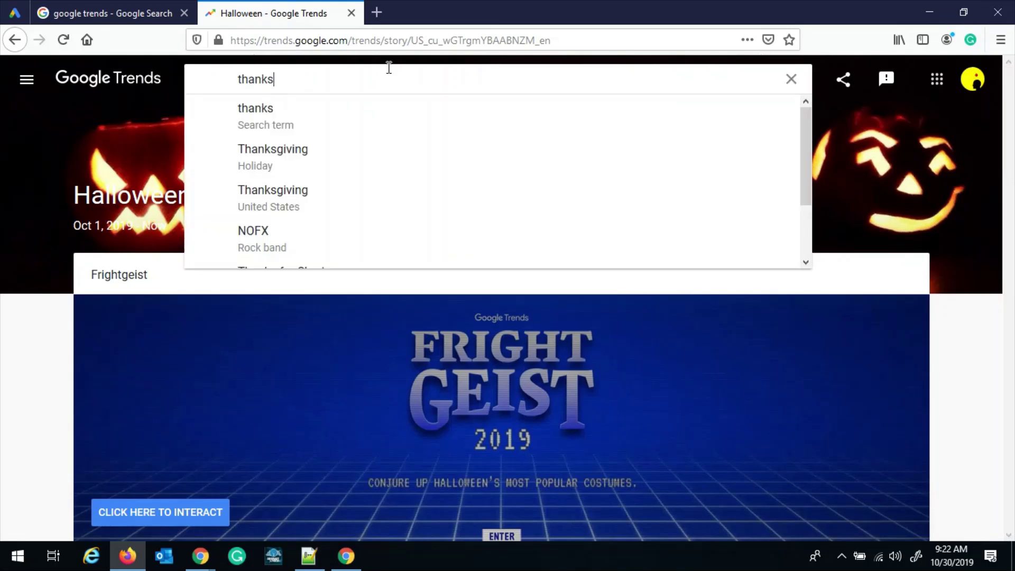
key("Down")
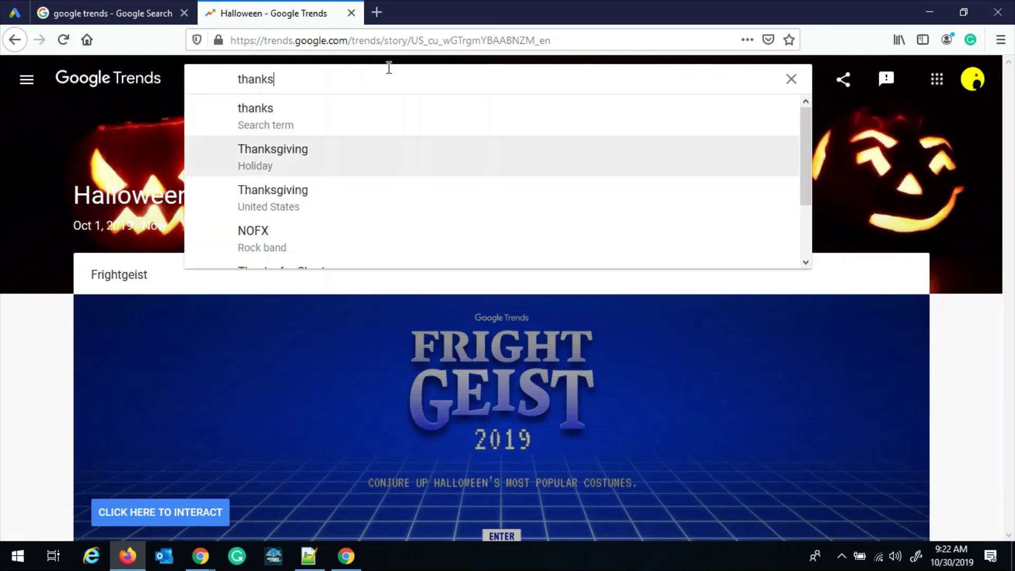
key("Return")
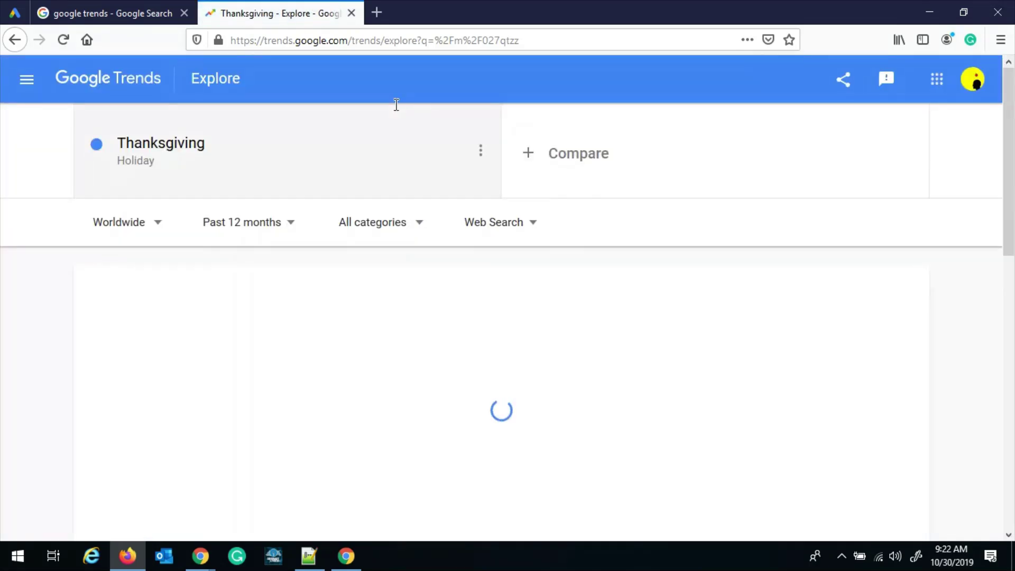
Change the term to 'Thanksgiving foods' and scroll down to its rising related topics and queries.
left_click(245, 145)
left_click(348, 161)
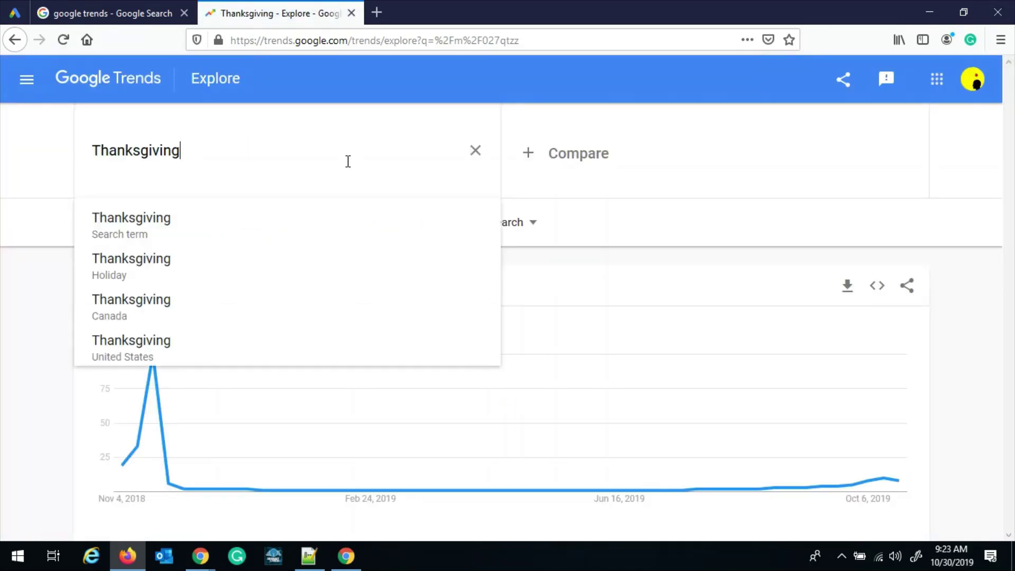
type("foods")
key("Return")
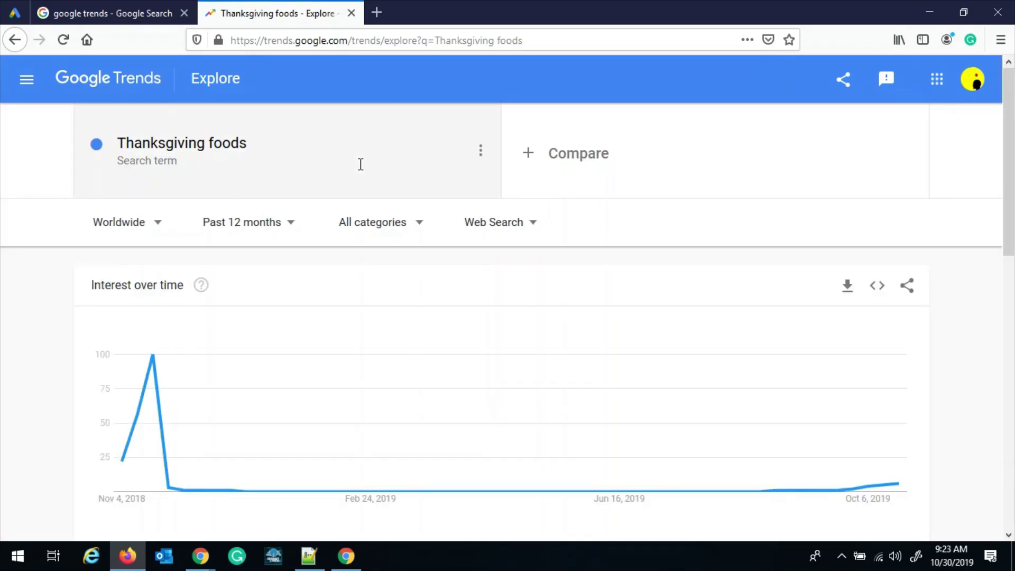
left_click_drag(1013, 183, 1014, 420)
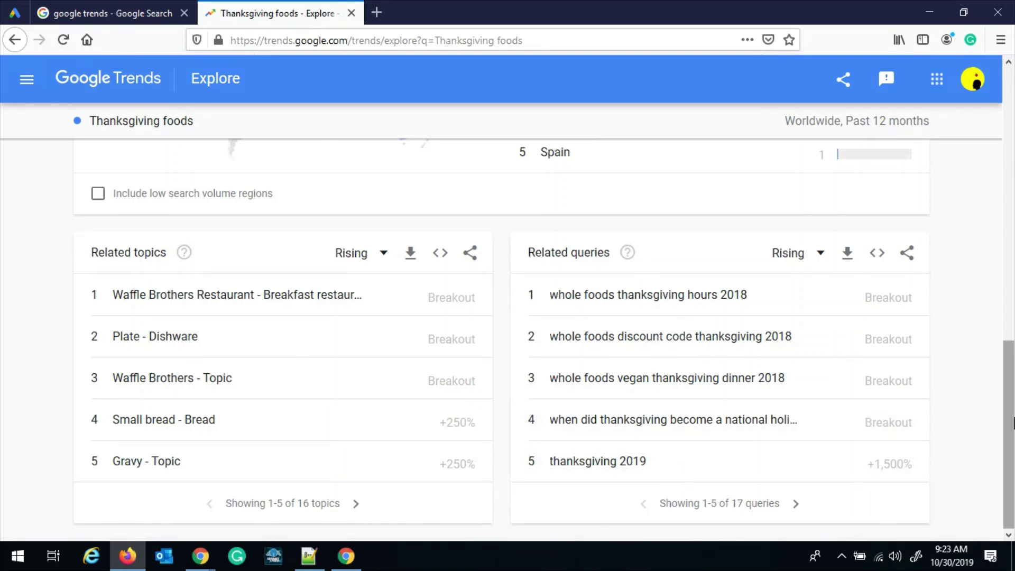
left_click_drag(1014, 426, 1014, 426)
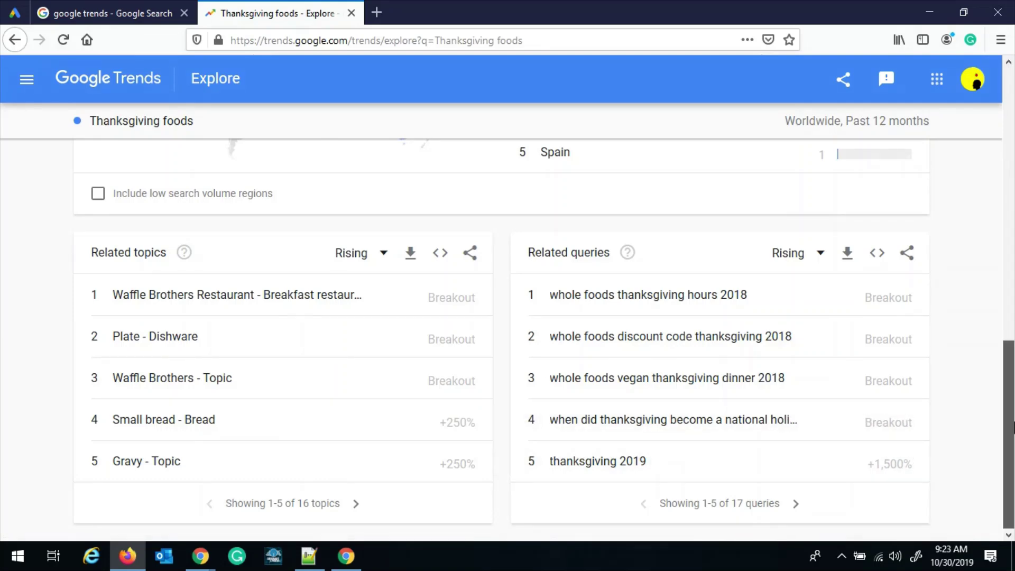
Explore the rising query 'thanksgiving 2019' and scroll to its related topics.
left_click(640, 461)
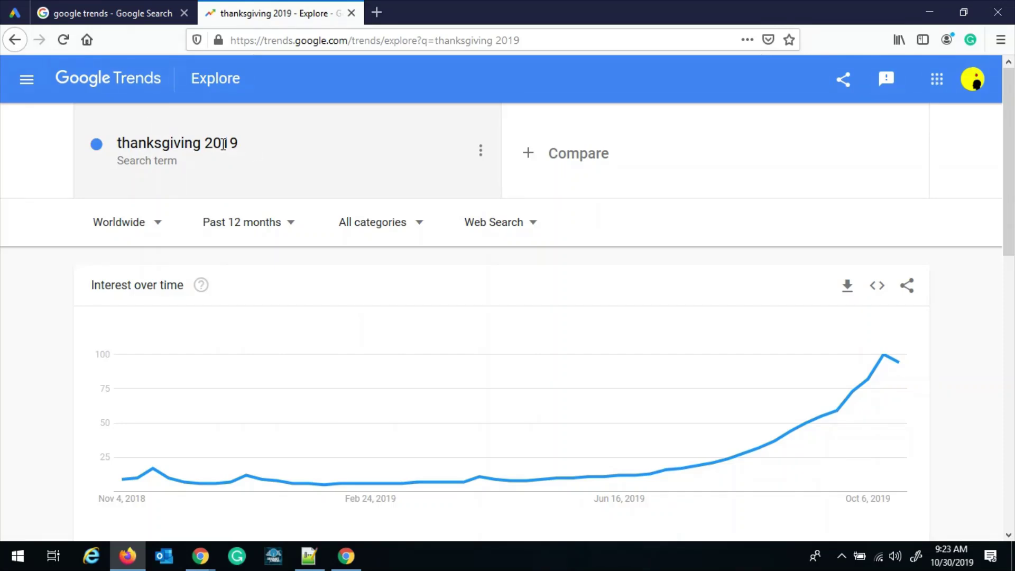
scroll(1012, 201, "down", 1)
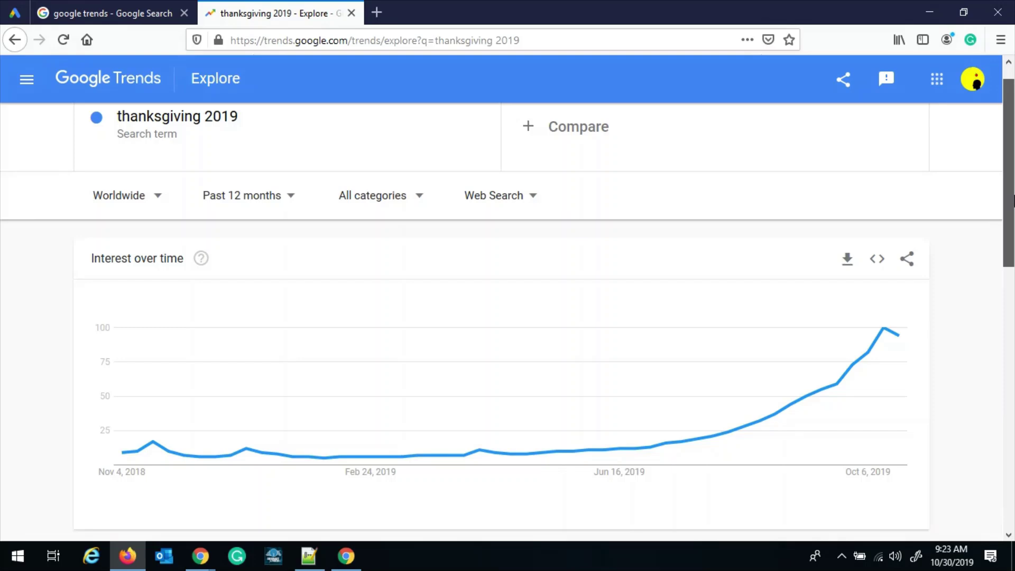
left_click_drag(1013, 201, 1014, 248)
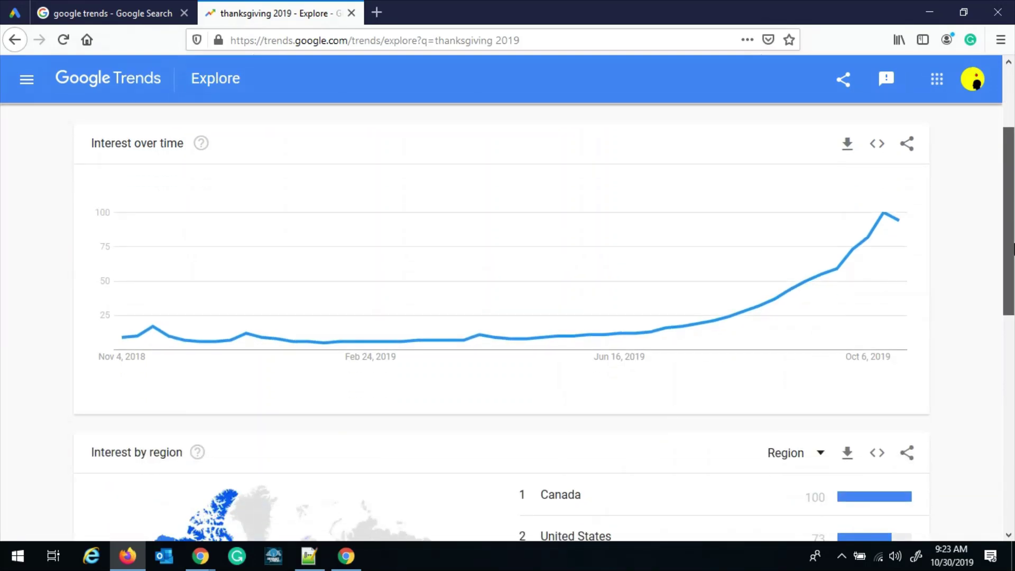
mouse_move(900, 230)
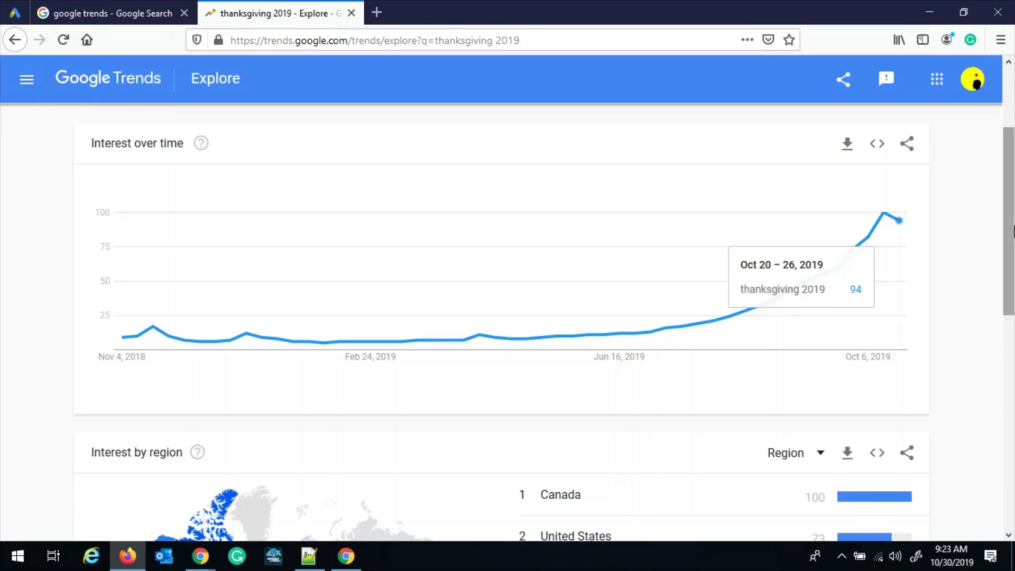
left_click_drag(1014, 210, 1013, 423)
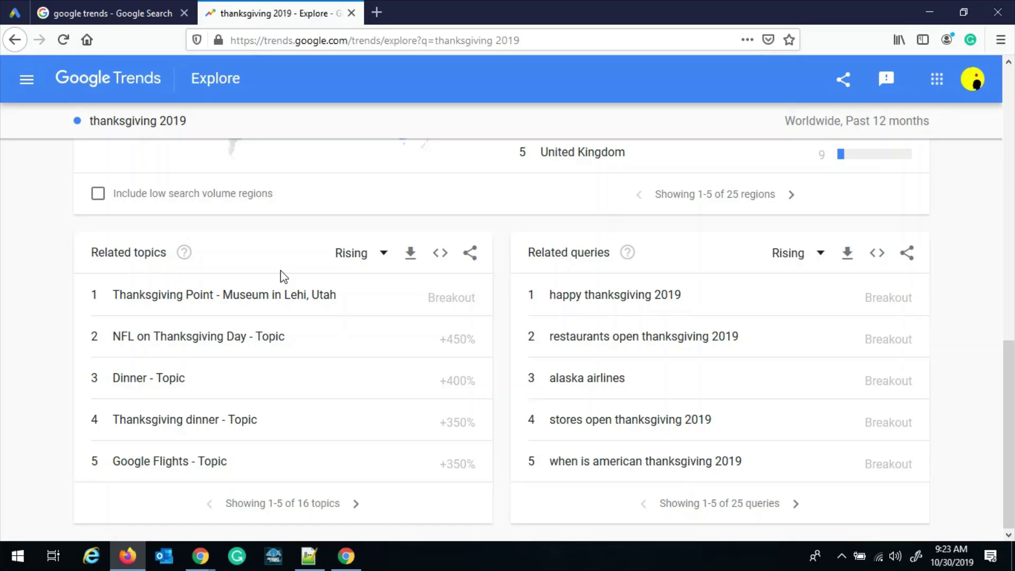
Open the Thanksgiving dinner topic and scroll through its related topics and queries and back up.
left_click(157, 405)
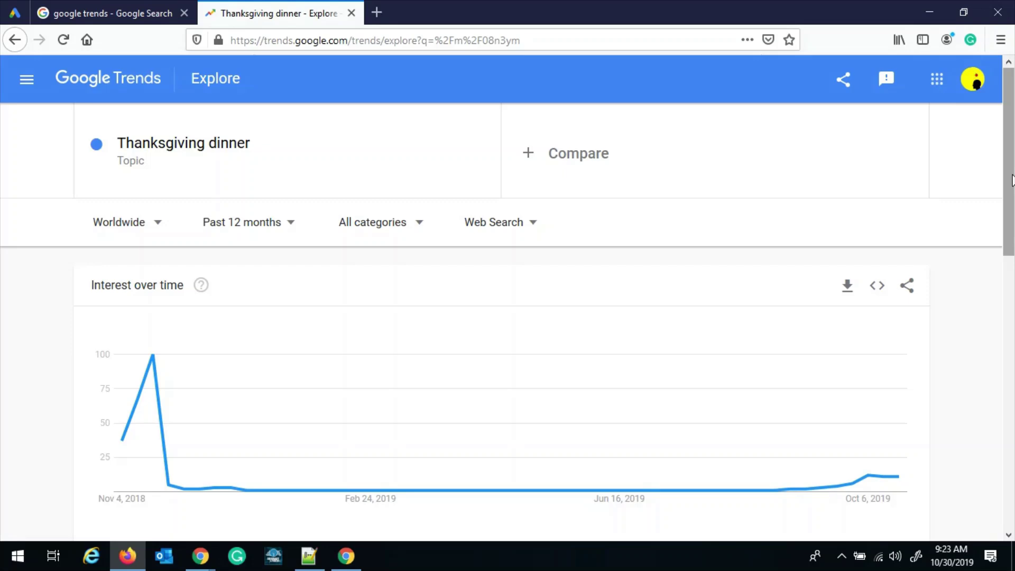
scroll(1010, 179, "down", 2)
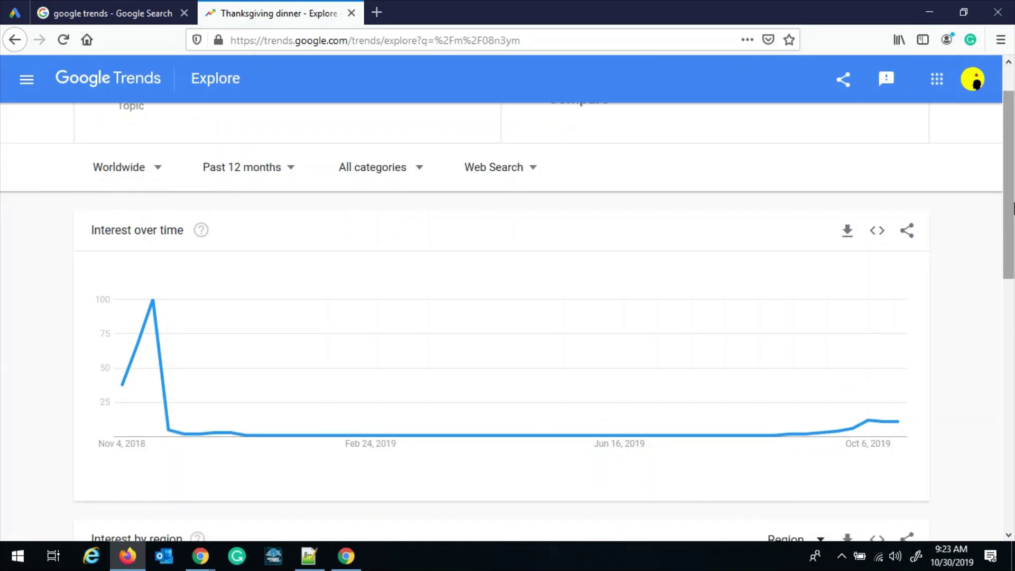
left_click_drag(1013, 197, 1013, 465)
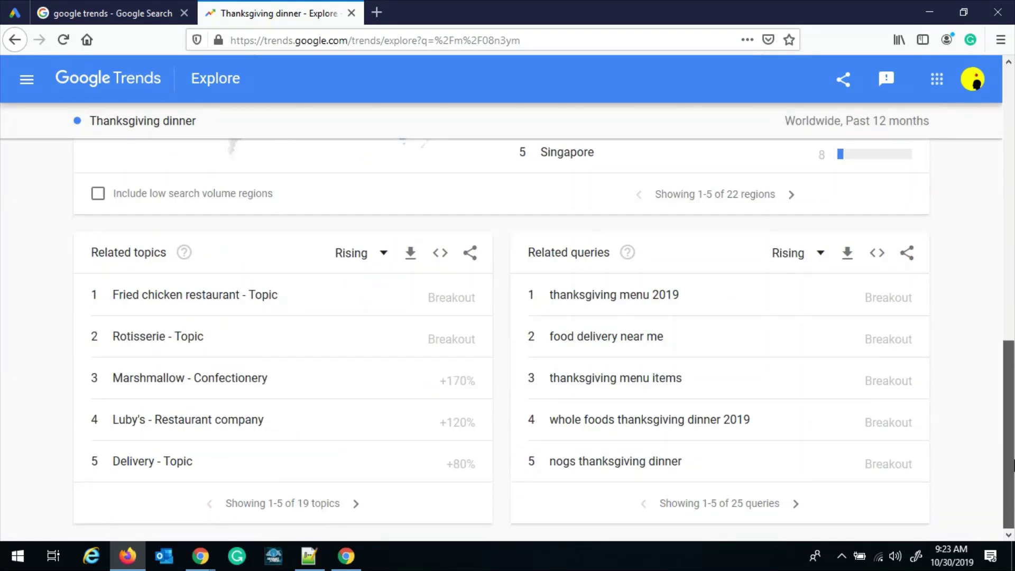
scroll(1013, 465, "up", 15)
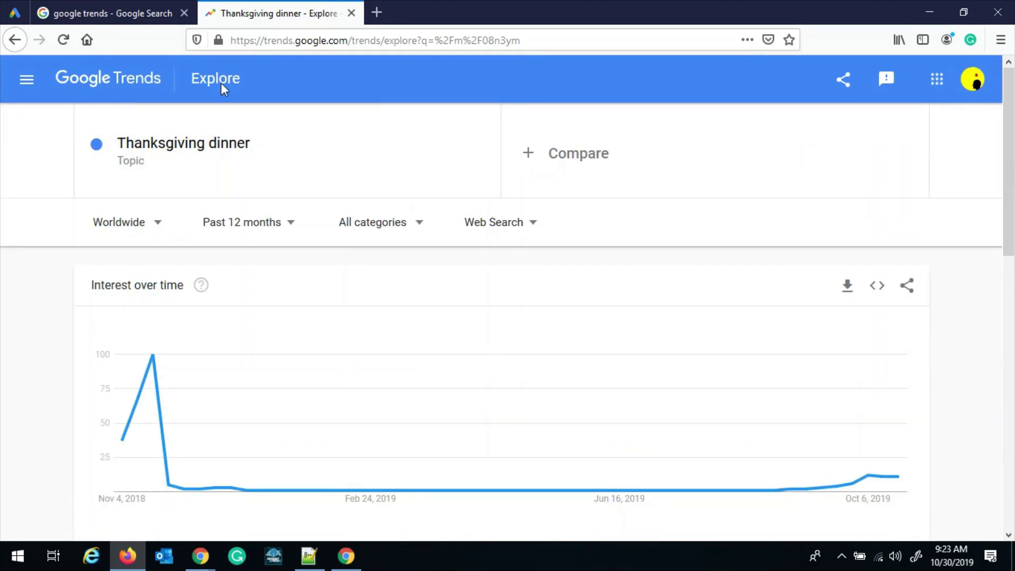
Replace 'dinner' with 'gifts' to explore 'Thanksgiving gifts' and scroll its results.
left_click(235, 159)
double_click(213, 153)
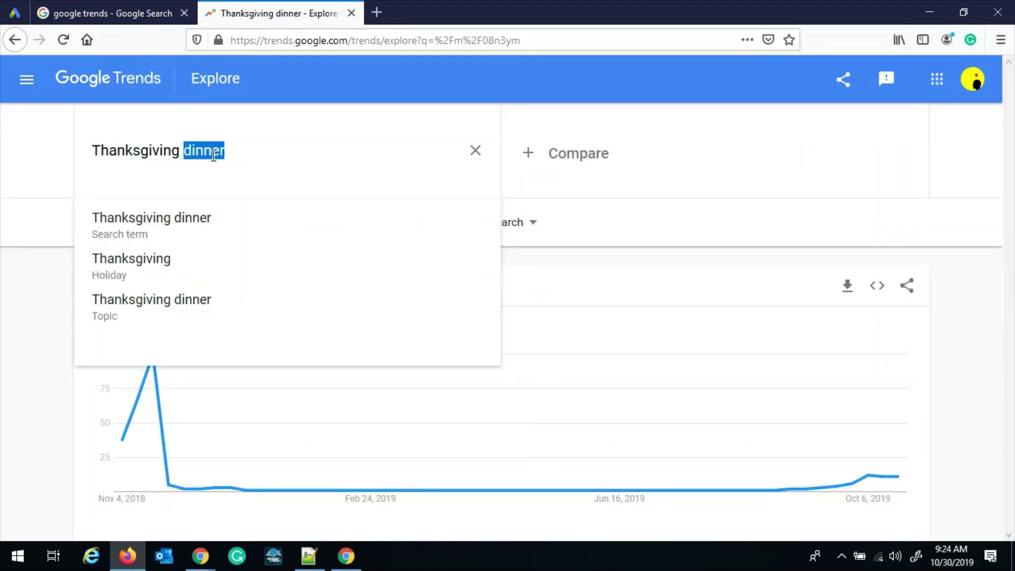
type("gifts")
key("Return")
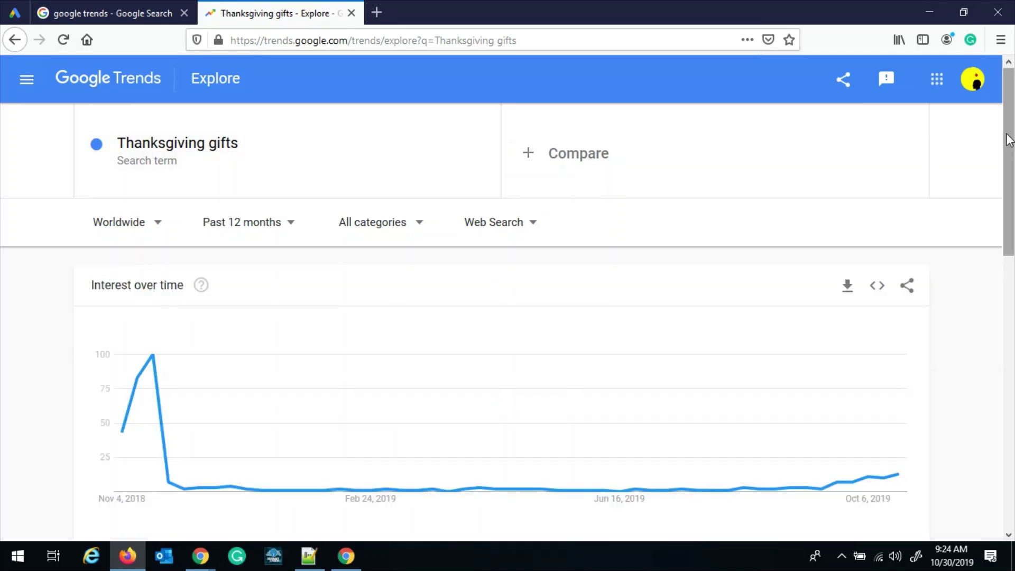
scroll(1013, 169, "down", 2)
left_click_drag(1013, 169, 1013, 84)
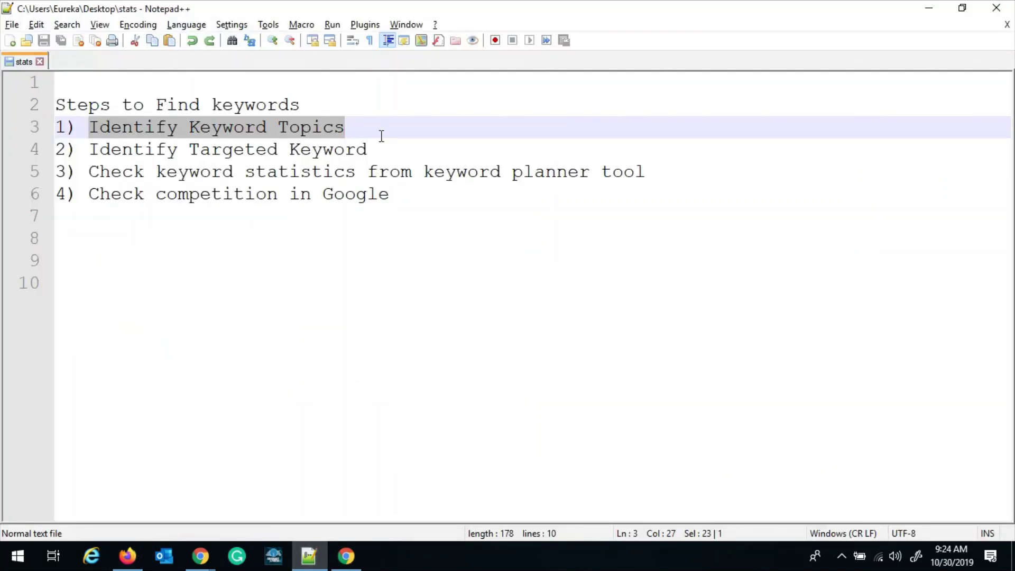
Append '- thanksgiving gifts' to the Identify Keyword Topics line in Notepad++, then undo it.
left_click(394, 163)
key("Up")
key("Up")
left_click(388, 156)
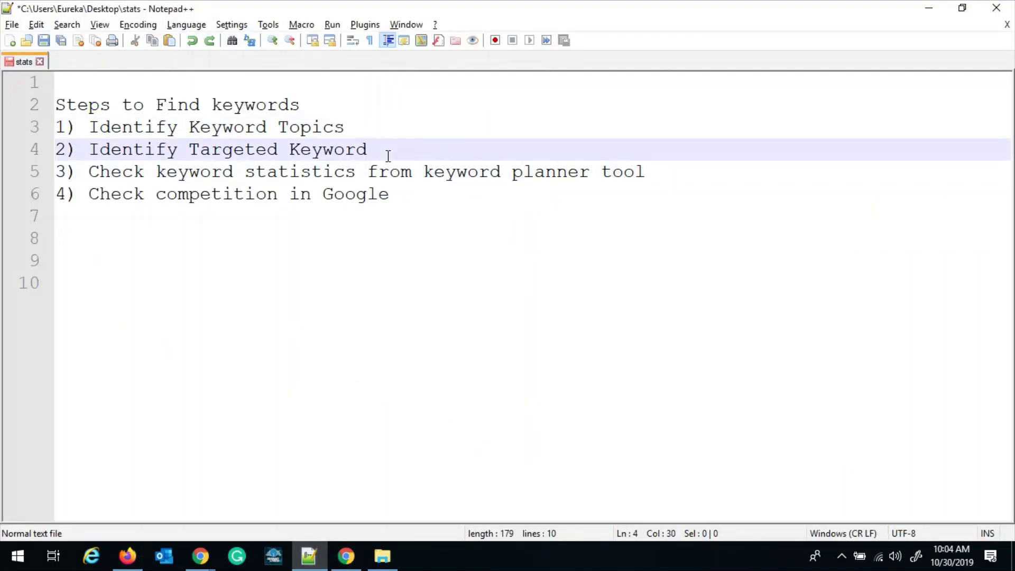
left_click(212, 150)
left_click(418, 127)
type("-")
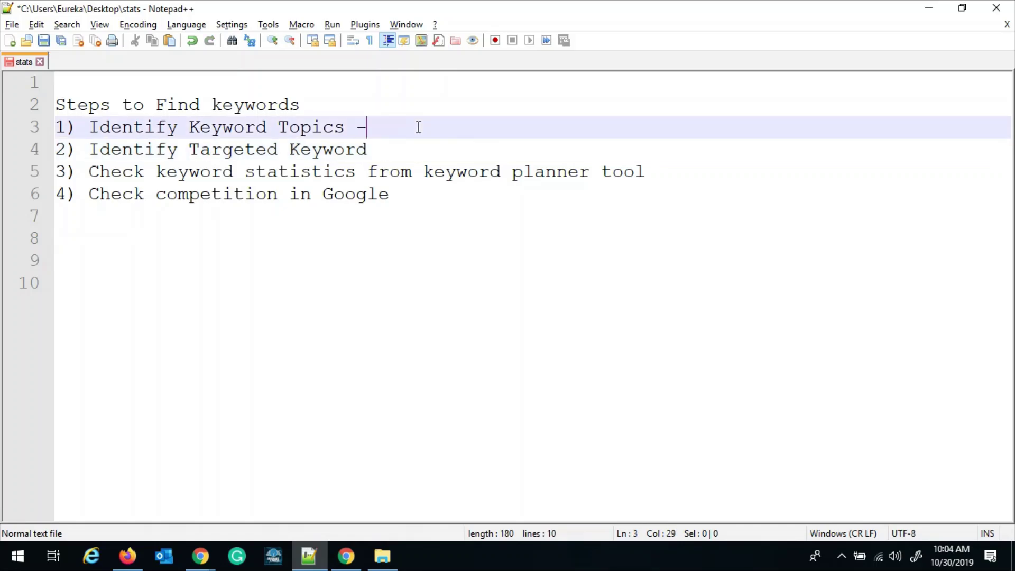
type(" thanksgiving gifts")
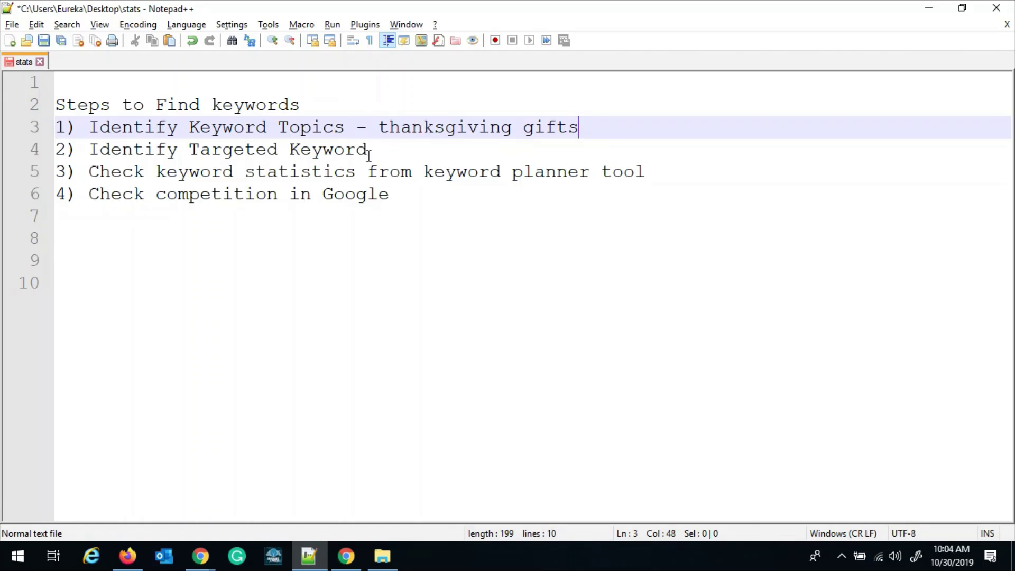
key("ctrl+z")
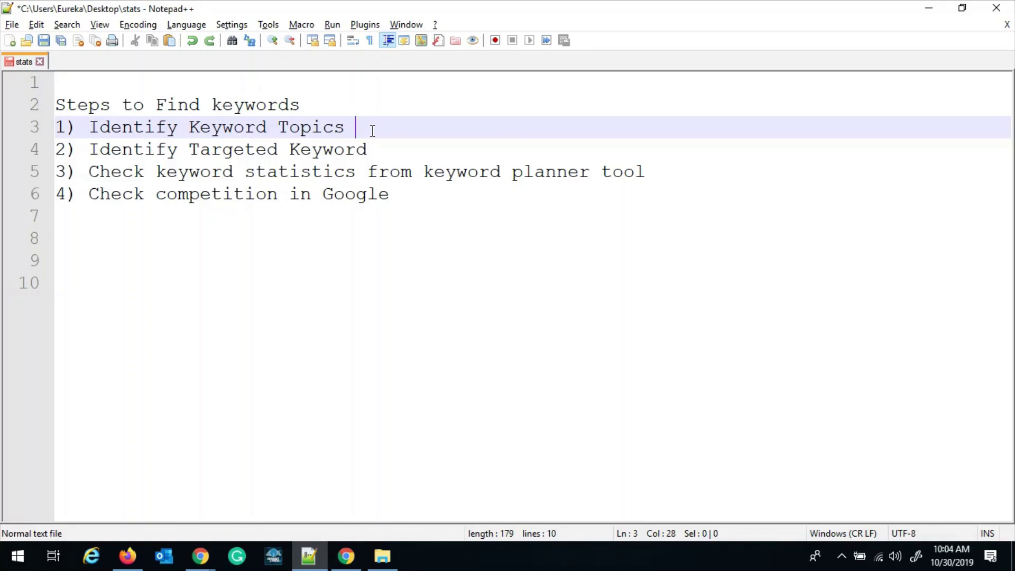
Re-add '- thanksgiving gifts' to the end of line 3 and select that phrase.
left_click(401, 145)
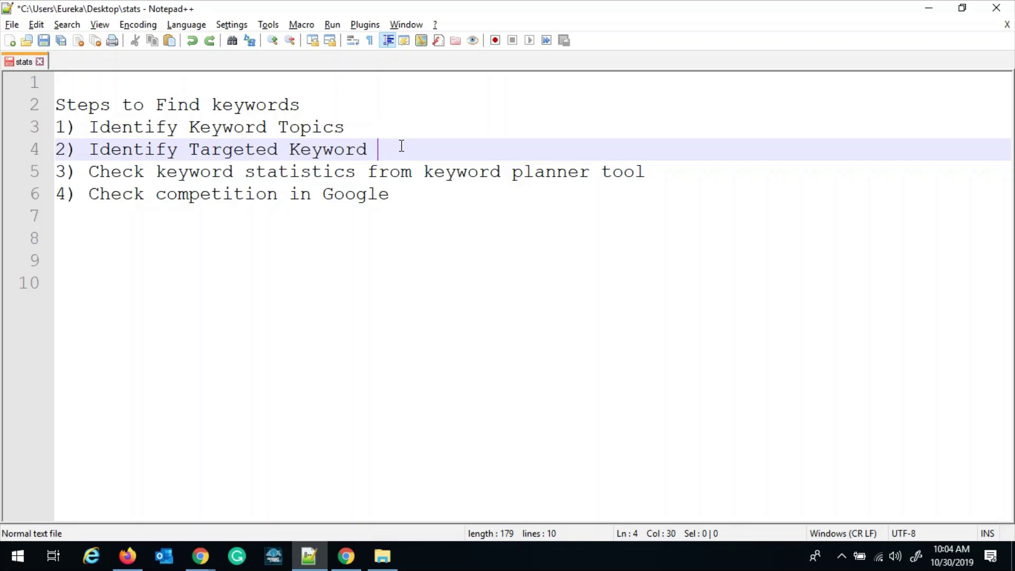
left_click_drag(190, 147, 379, 155)
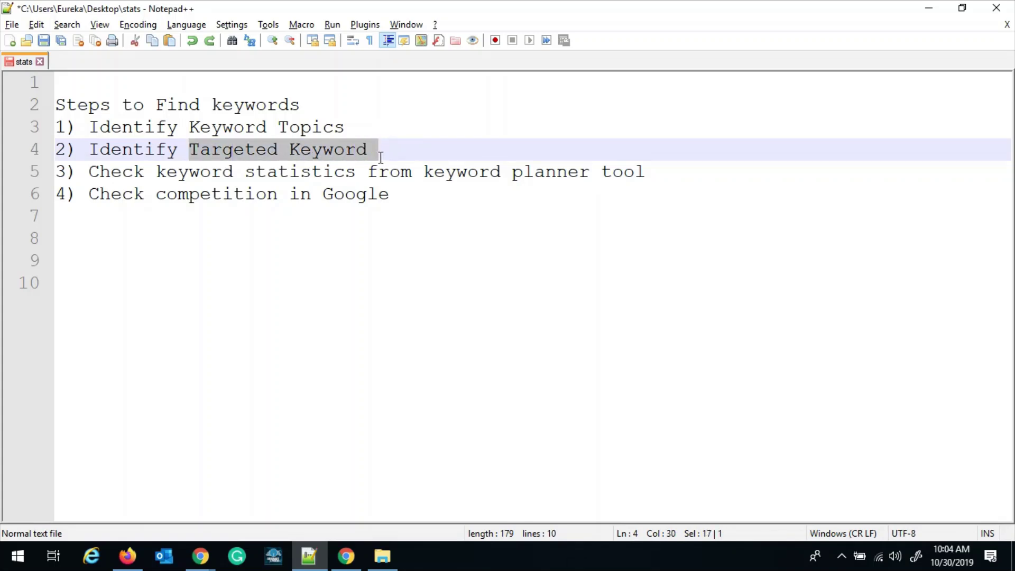
left_click(398, 128)
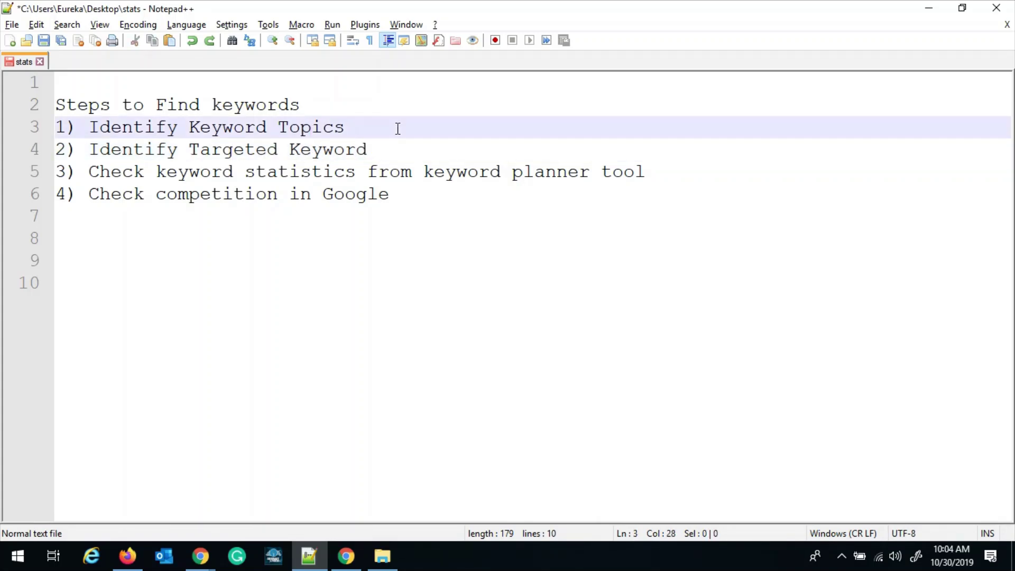
type("- thanksgiving gifts")
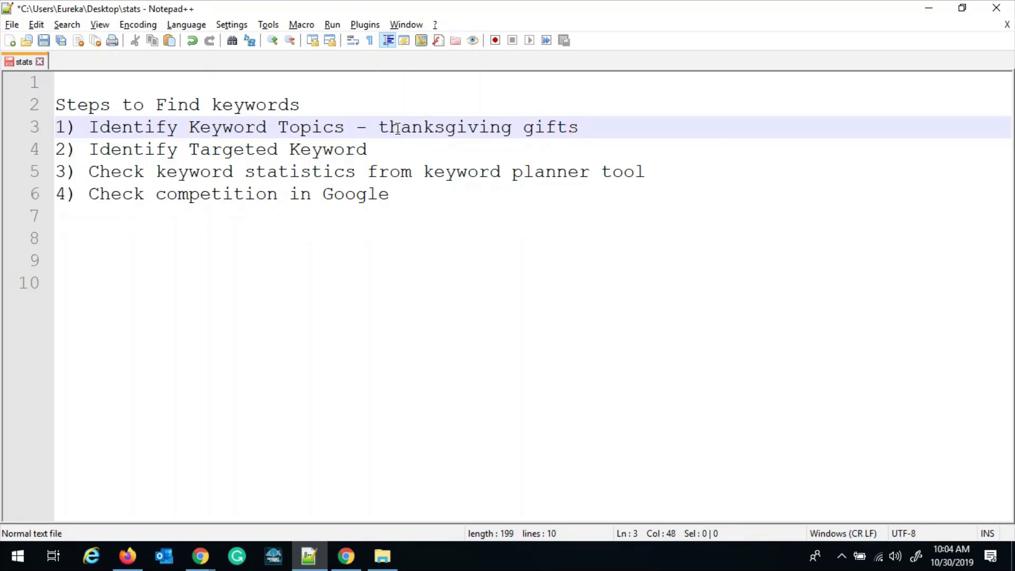
left_click(361, 154)
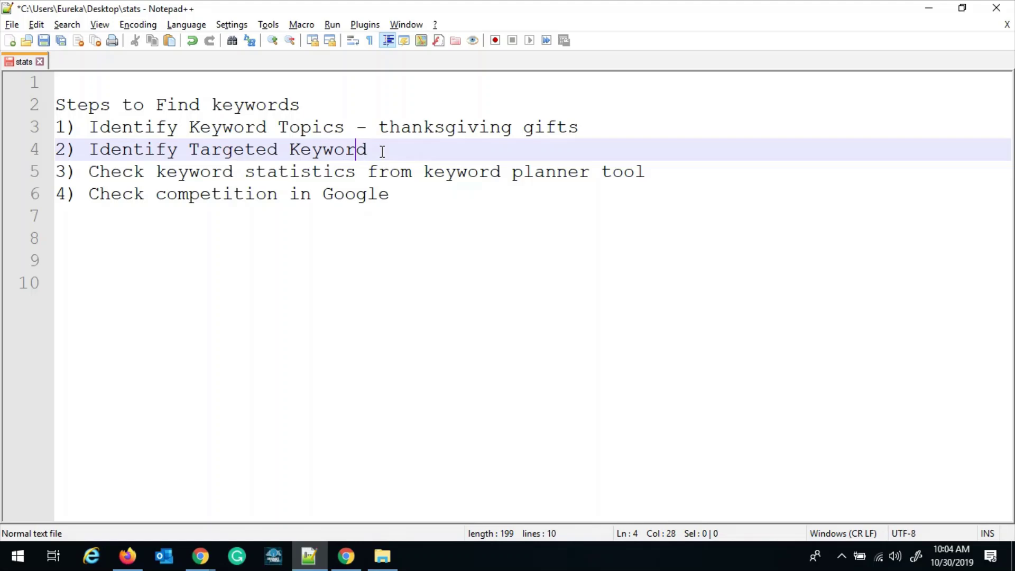
left_click_drag(379, 128, 589, 131)
key("ctrl+c")
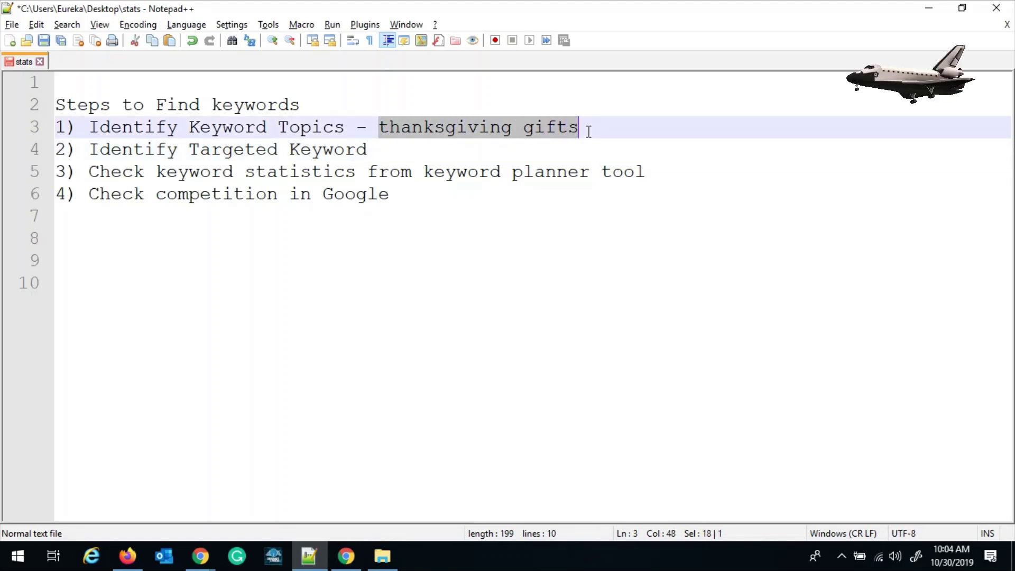
left_click(127, 555)
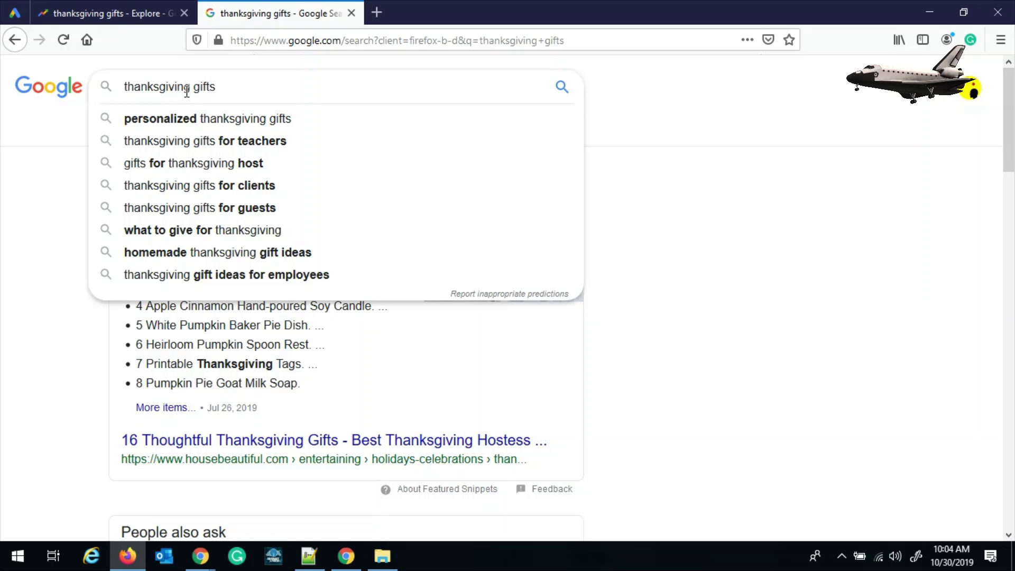
In Keyword Planner's Discover new keywords, paste 'thanksgiving gifts' and get results, showing 137 ideas.
left_click(19, 19)
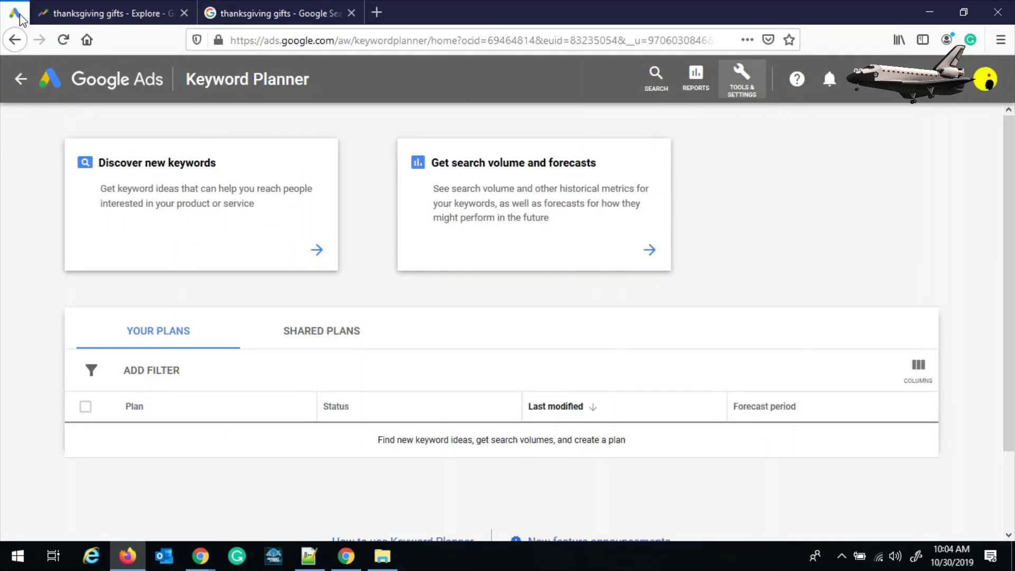
left_click(744, 99)
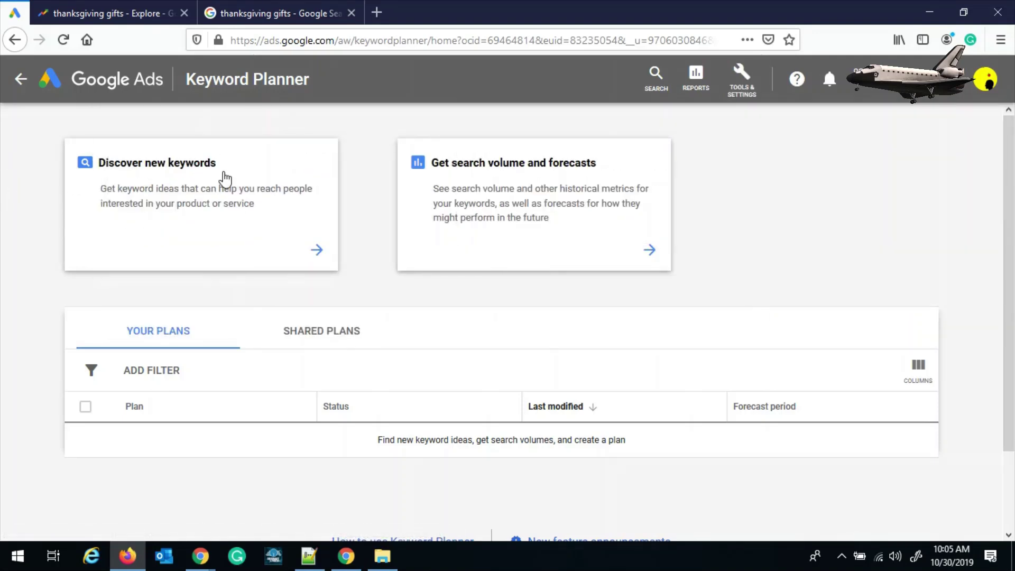
left_click(176, 184)
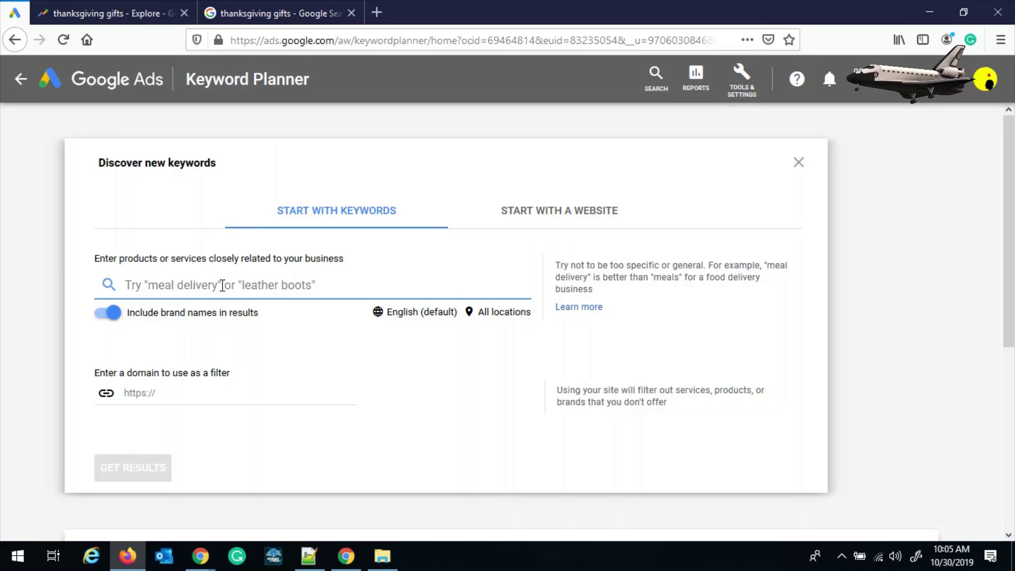
key("ctrl+v")
scroll(224, 293, "down", 3)
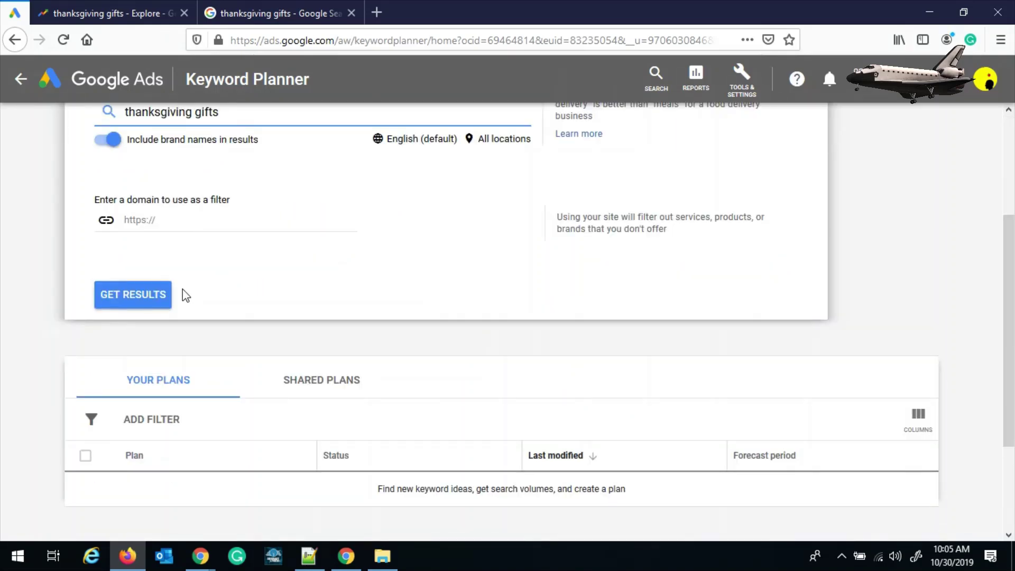
left_click(132, 305)
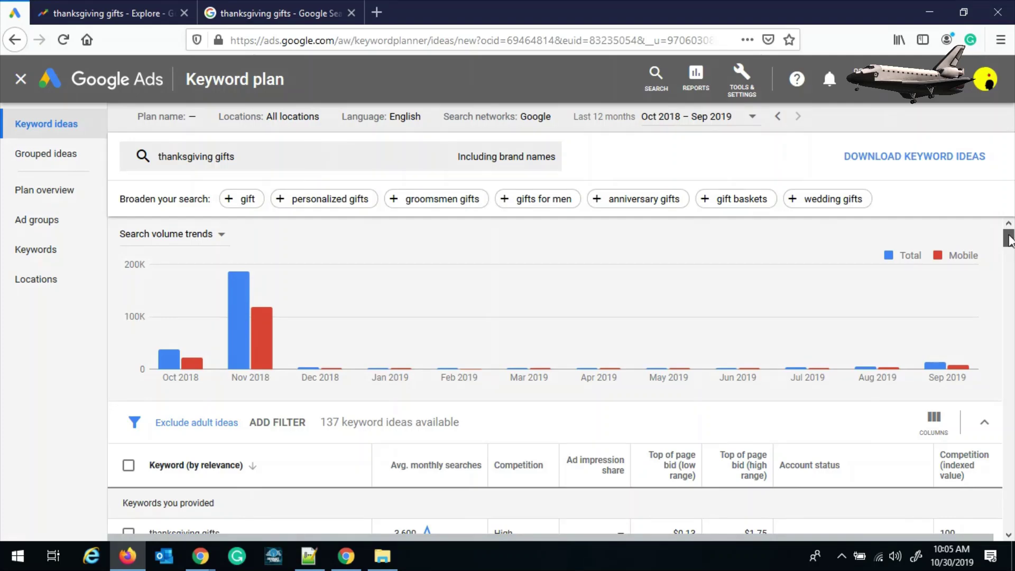
left_click_drag(1009, 239, 1009, 257)
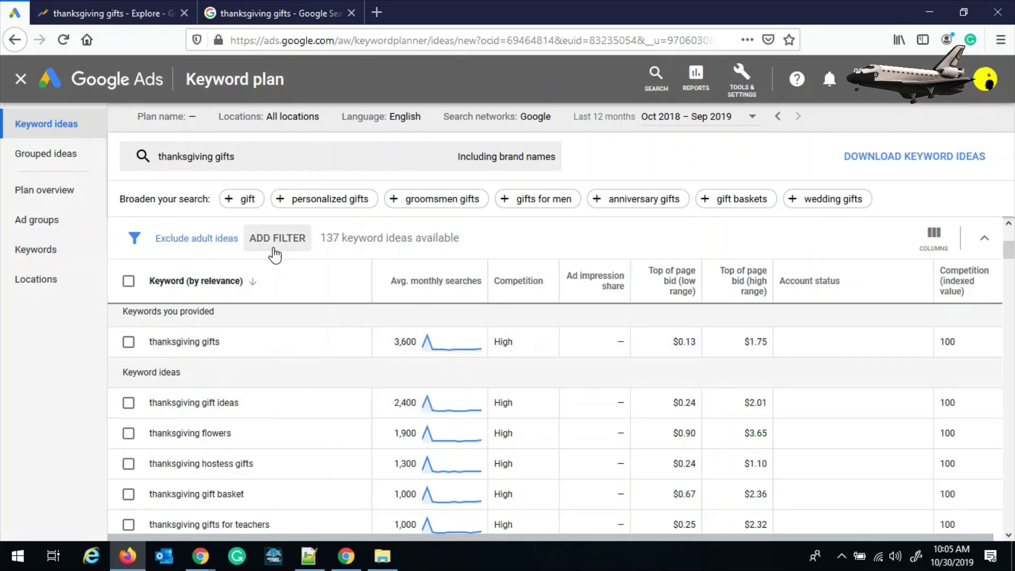
left_click(276, 239)
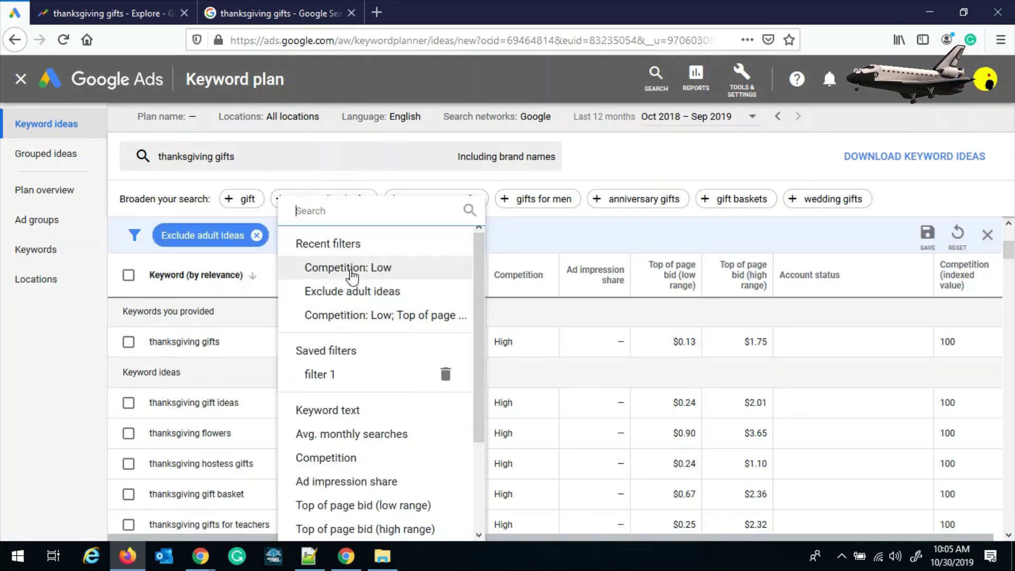
left_click(351, 268)
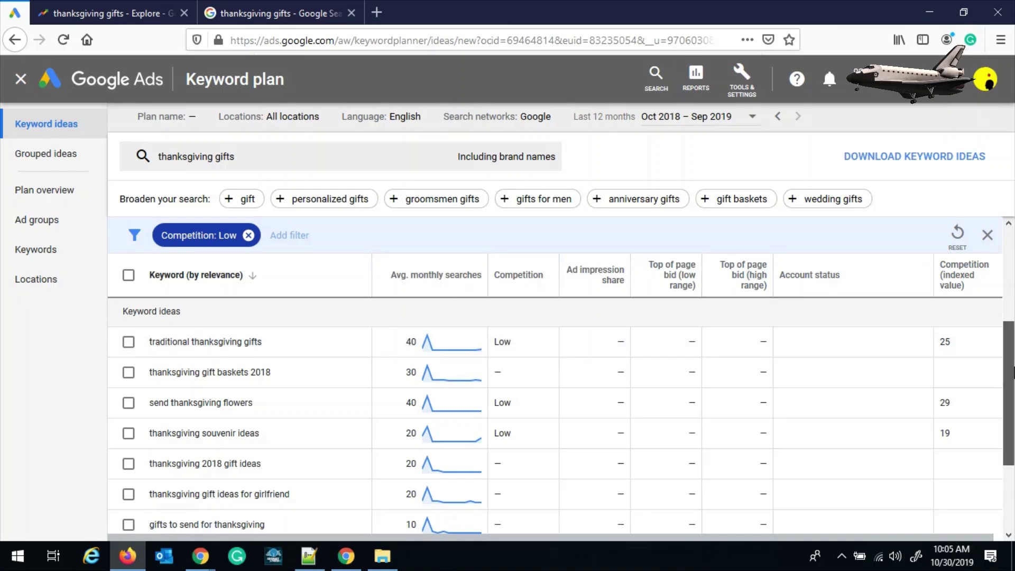
scroll(1013, 373, "down", 1)
mouse_move(457, 292)
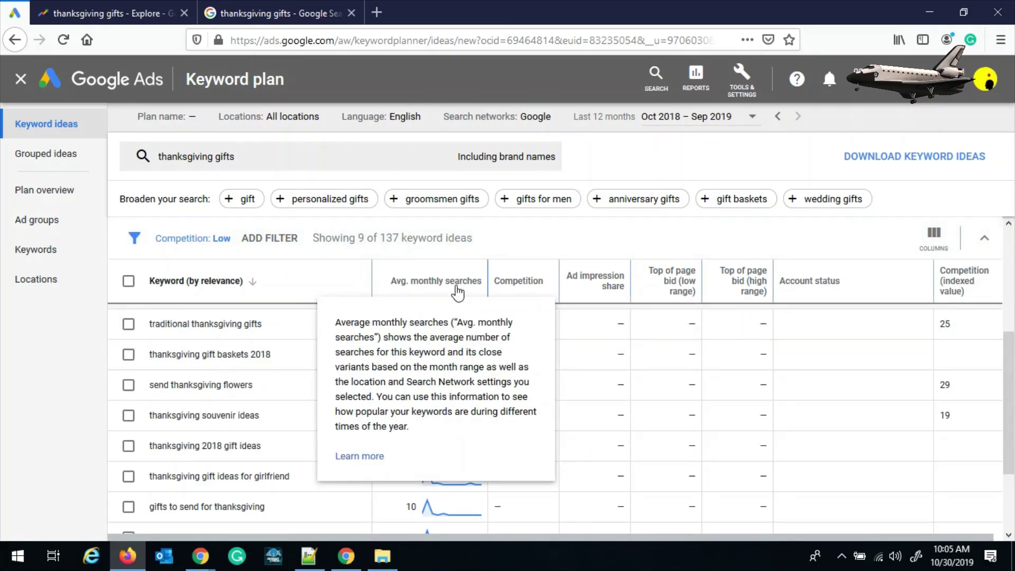
scroll(1008, 370, "up", 1)
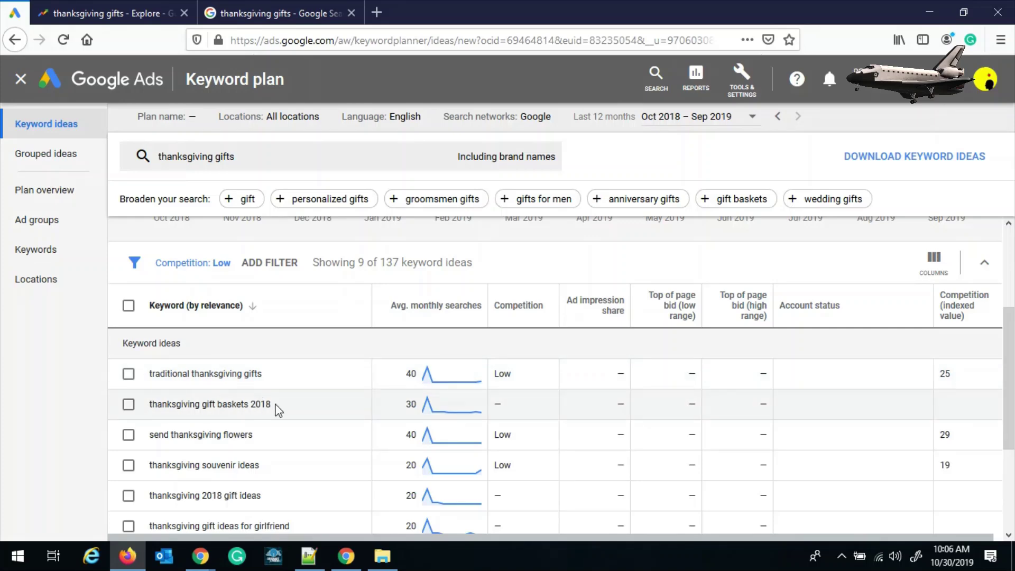
mouse_move(414, 314)
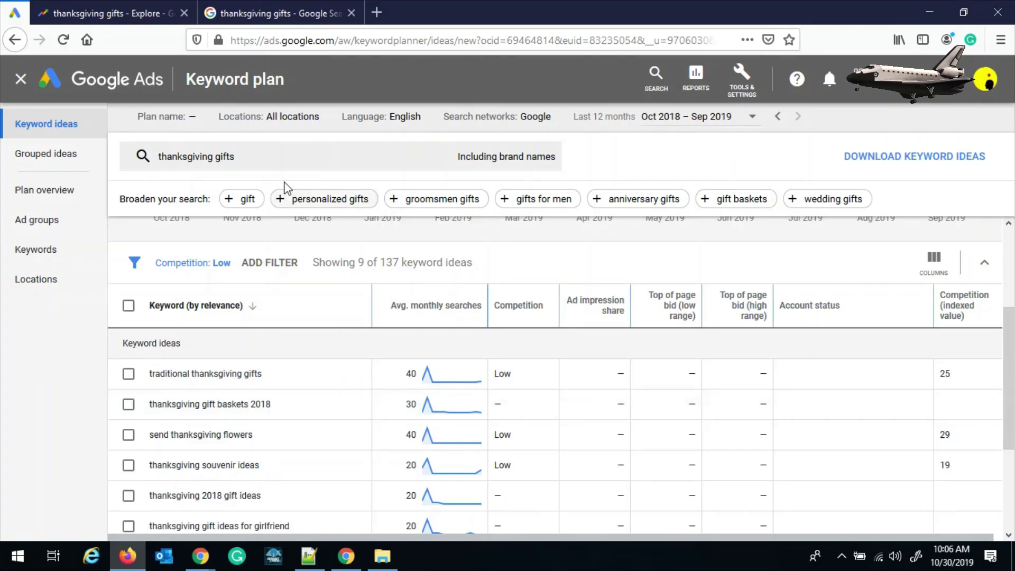
Change the seed keyword to 'christmas gifts', get results, and scroll the ideas table.
left_click(260, 167)
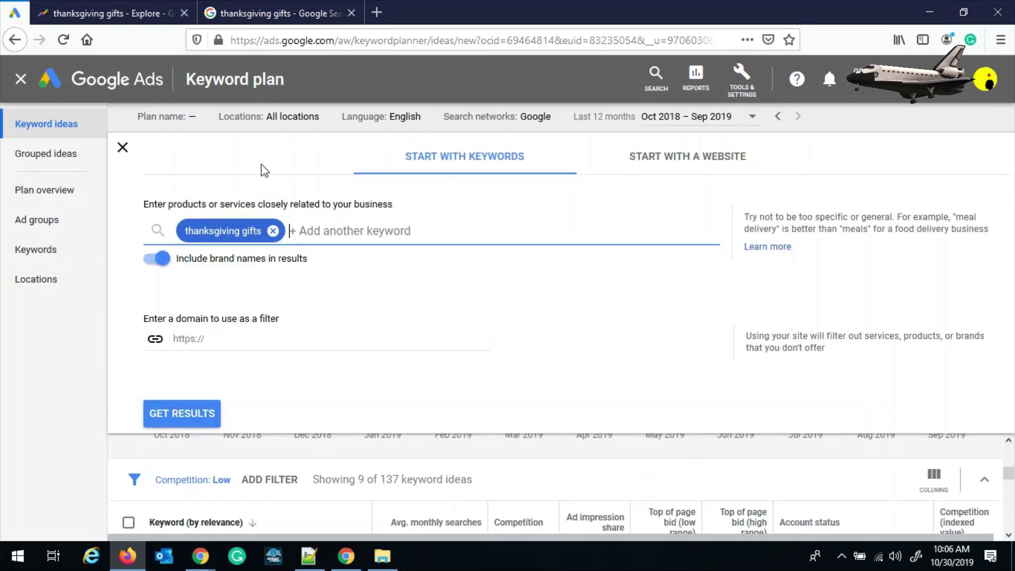
double_click(230, 230)
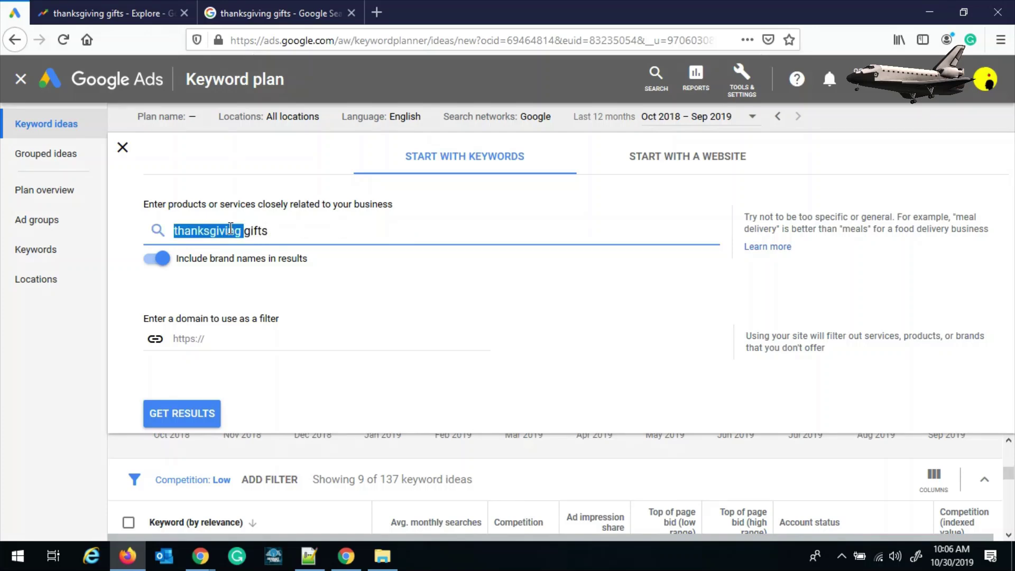
type("christ")
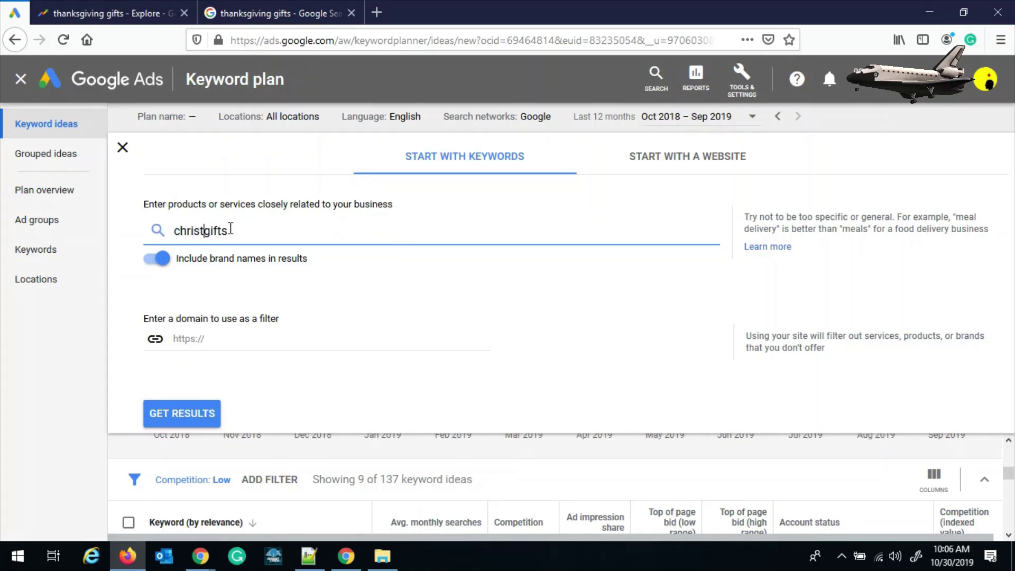
type("mas")
left_click(197, 420)
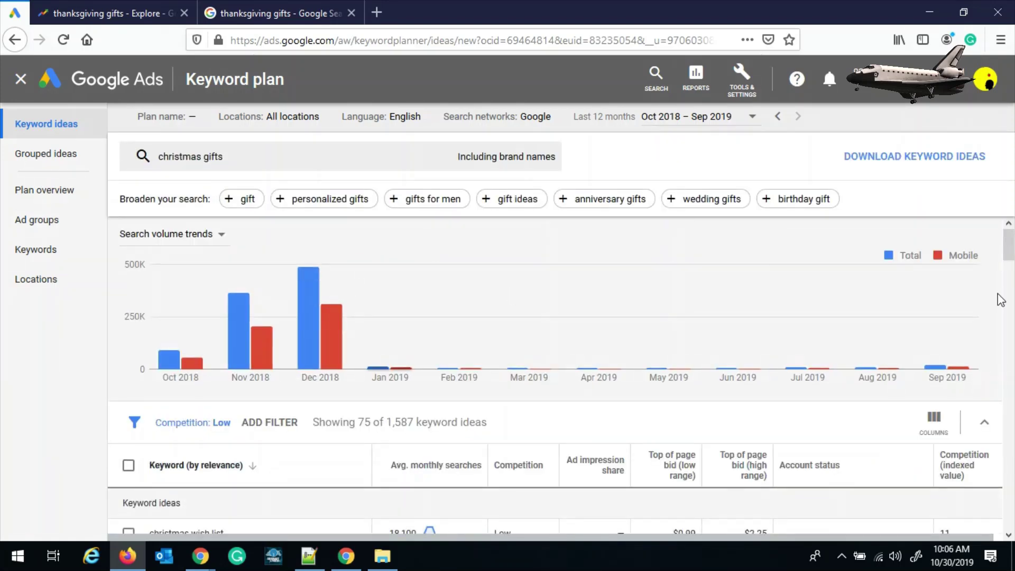
scroll(1010, 244, "down", 3)
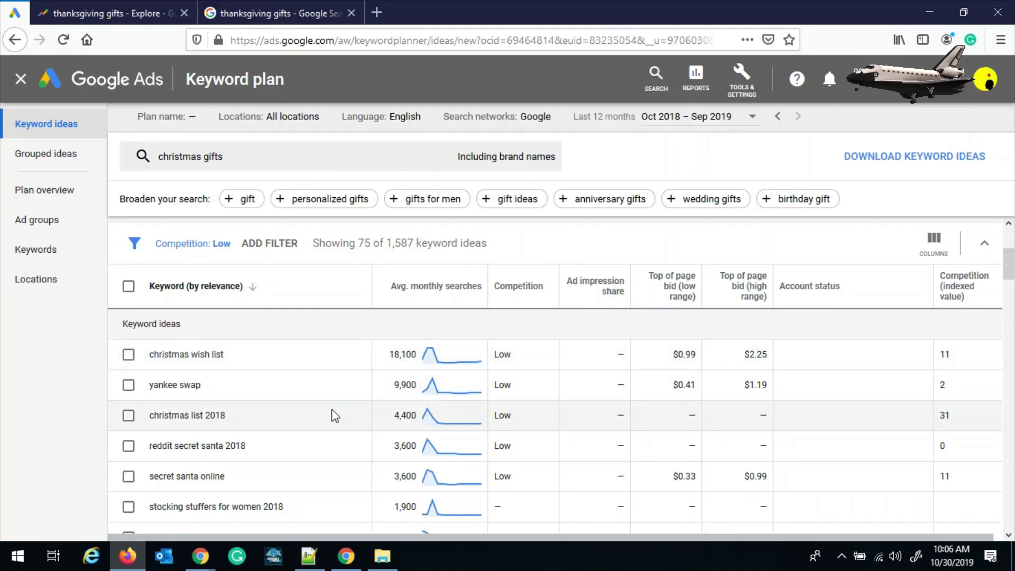
scroll(1010, 259, "down", 3)
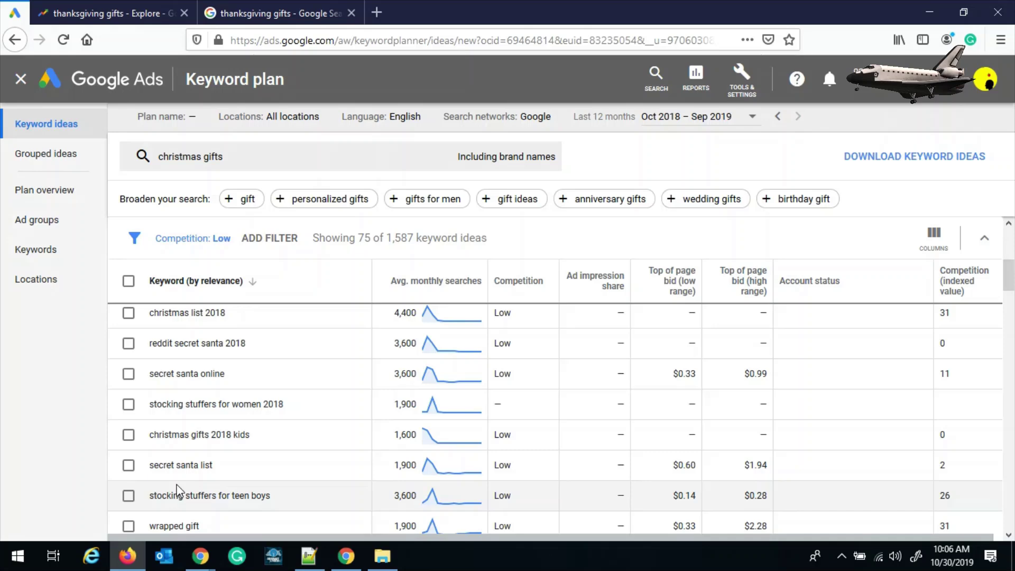
Change the Trends term to 'christmas gifts' to view its past-year interest, then return to Keyword Planner.
left_click(112, 11)
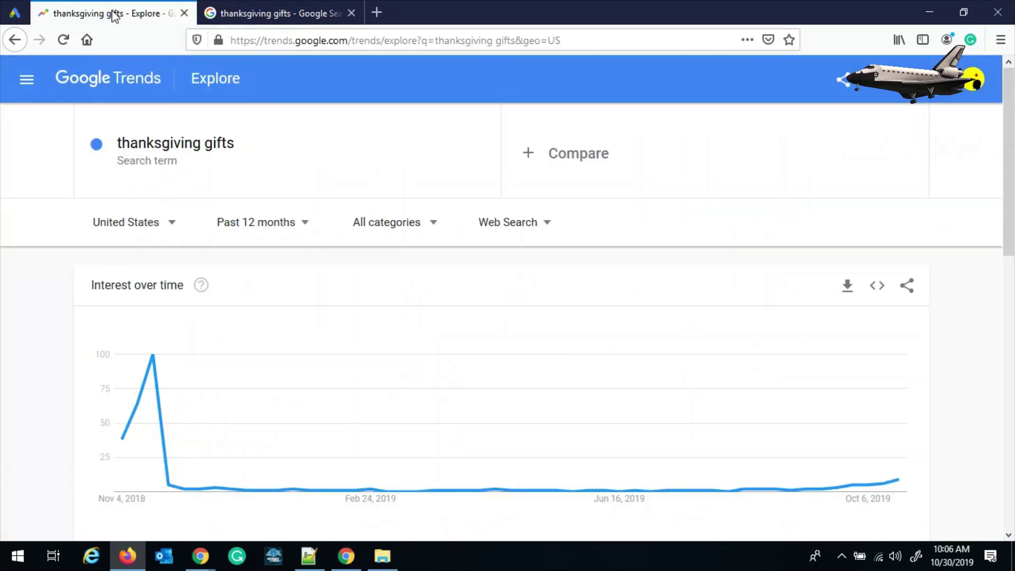
double_click(169, 143)
type("christmas")
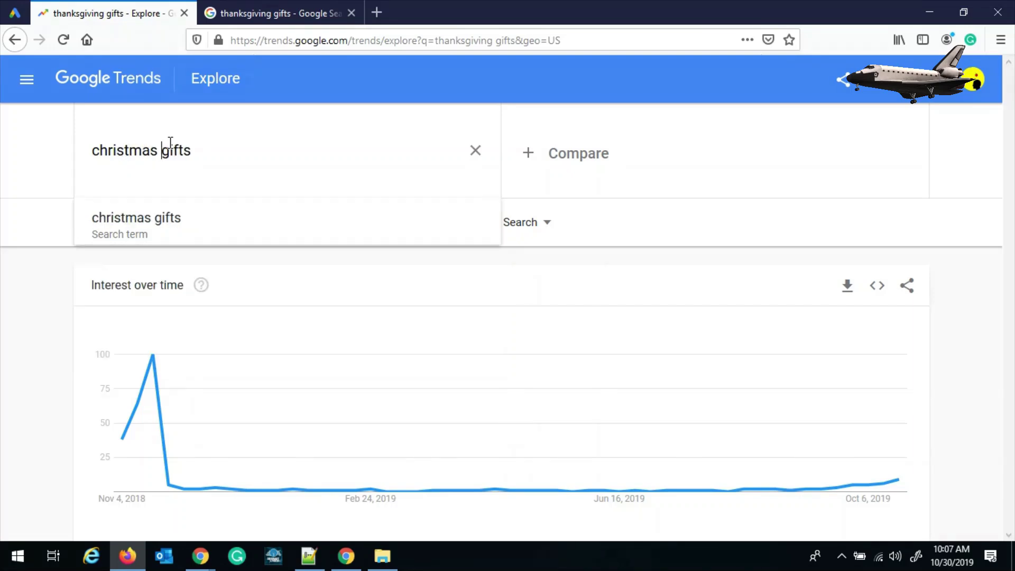
left_click(163, 229)
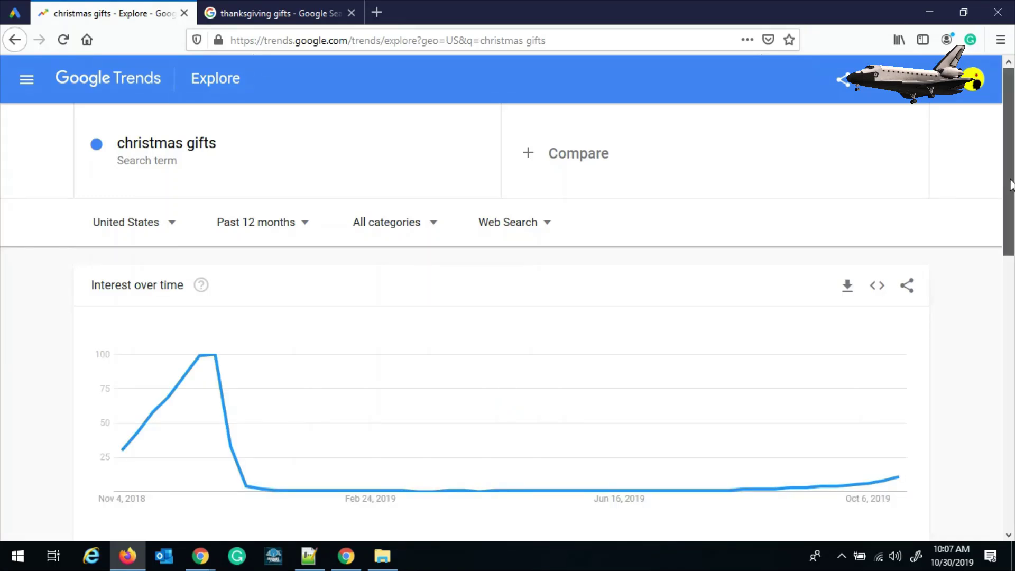
scroll(1011, 184, "down", 3)
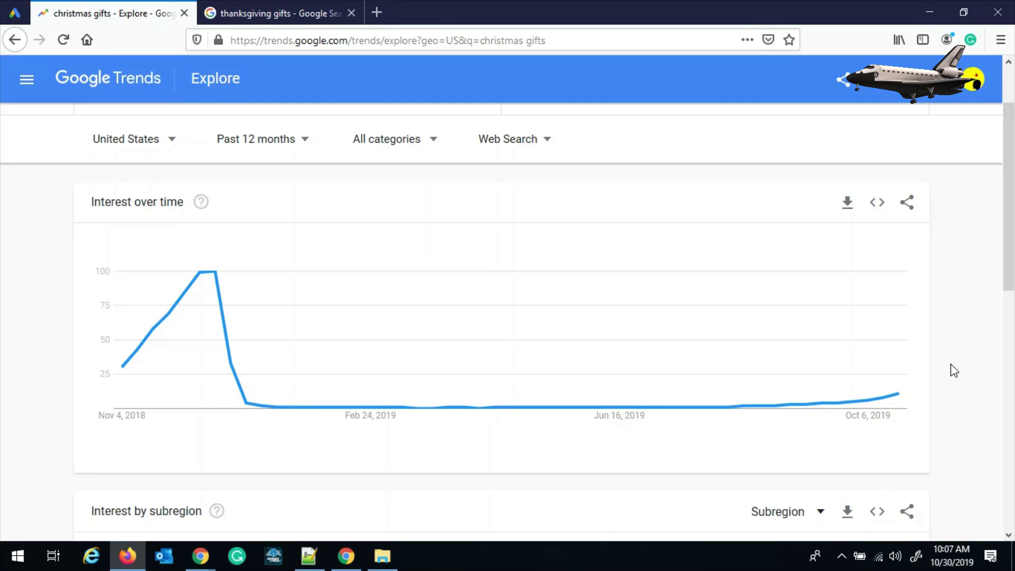
left_click(15, 16)
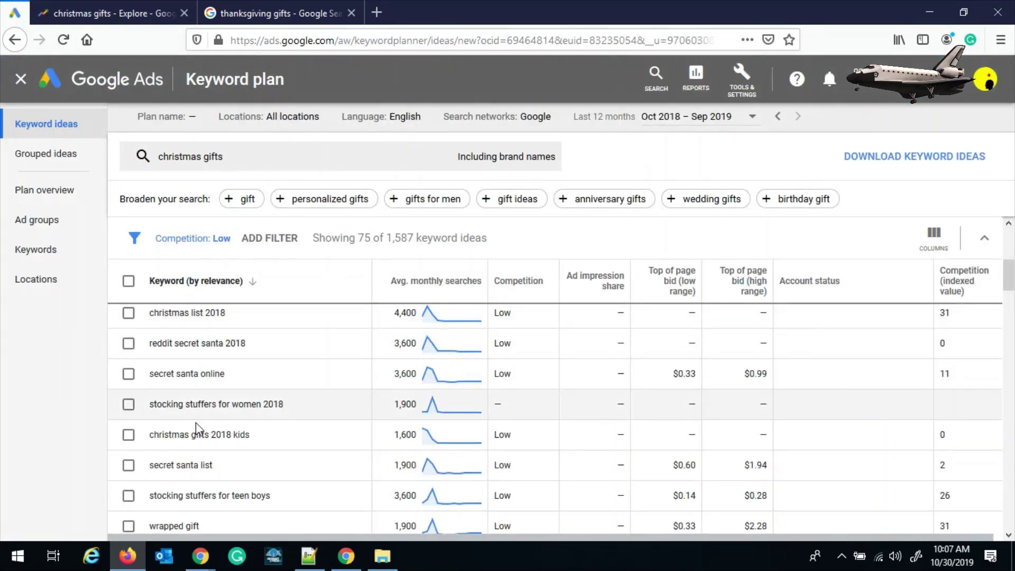
left_click_drag(148, 435, 247, 435)
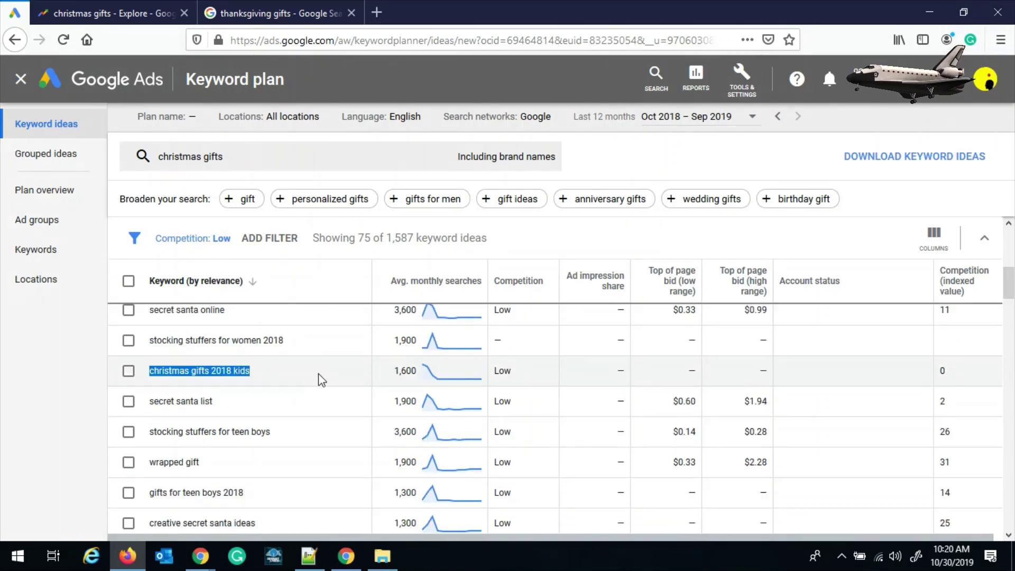
mouse_move(447, 375)
mouse_move(671, 272)
left_click(744, 378)
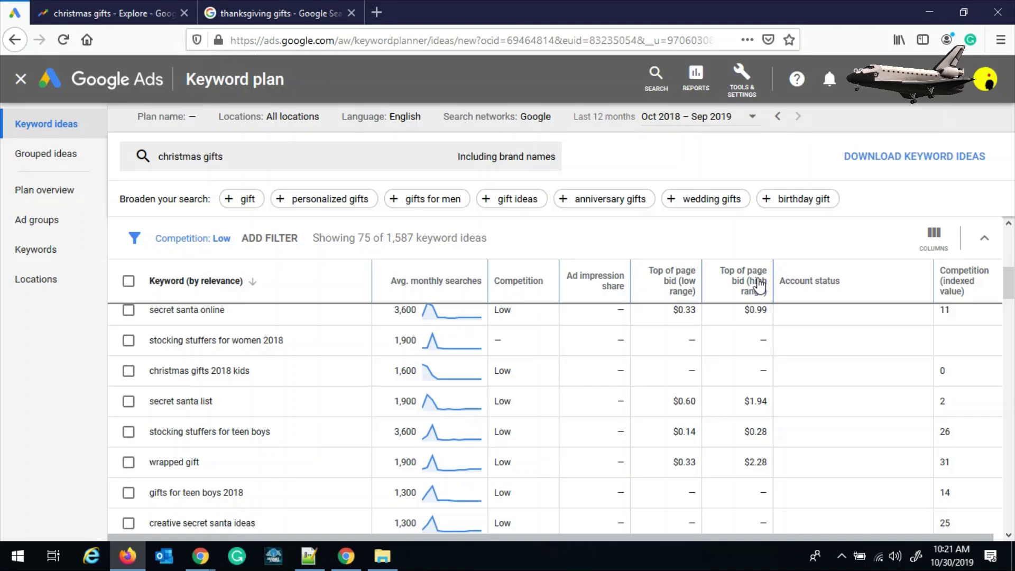
mouse_move(746, 279)
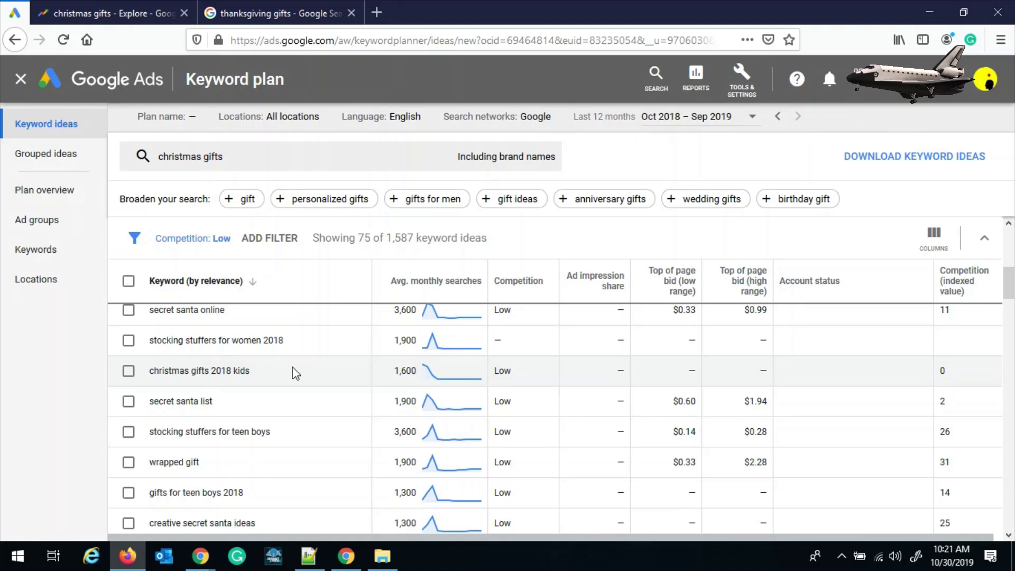
mouse_move(687, 288)
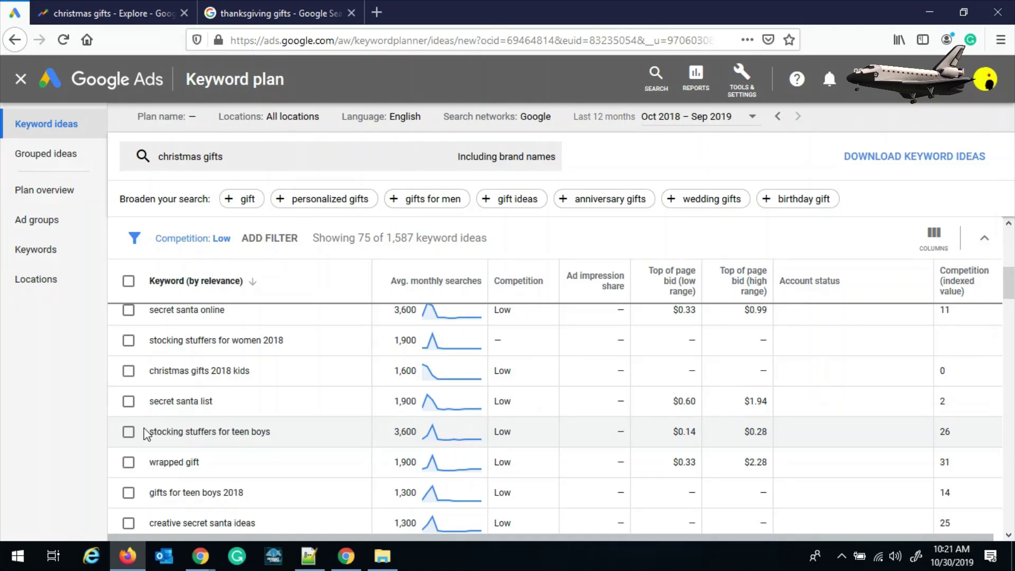
left_click_drag(147, 431, 303, 436)
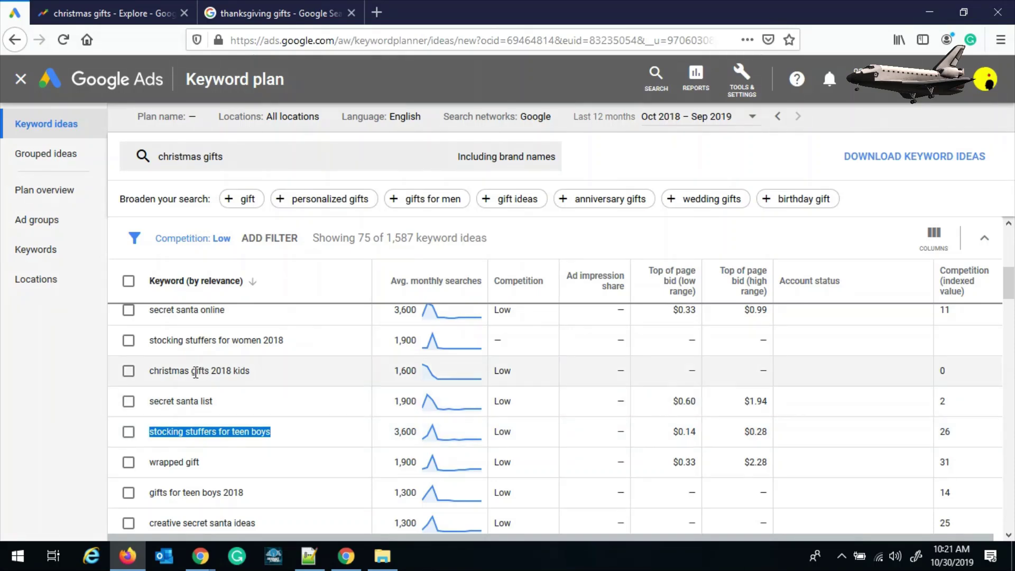
Add 'stocking stuffers for teen boys' to the plan and view its forecast: 30 clicks, 450 impressions, $18 cost.
left_click(271, 436)
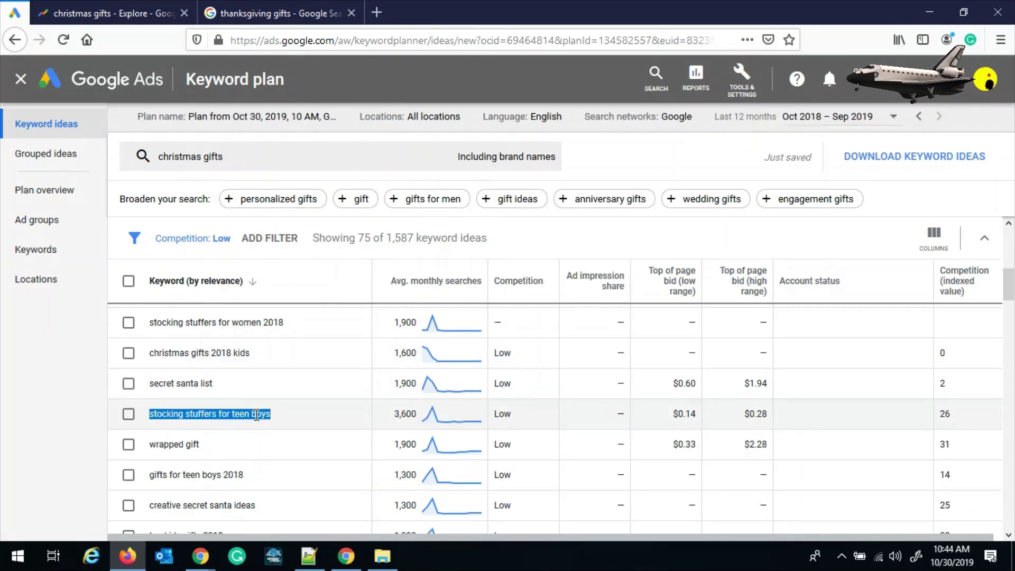
key("alt+Tab")
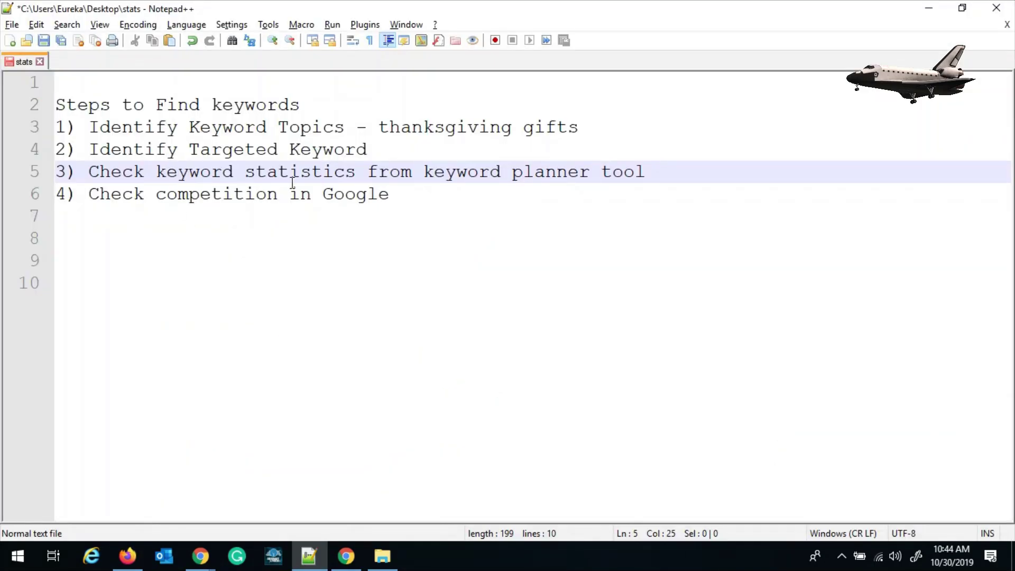
key("alt+Tab")
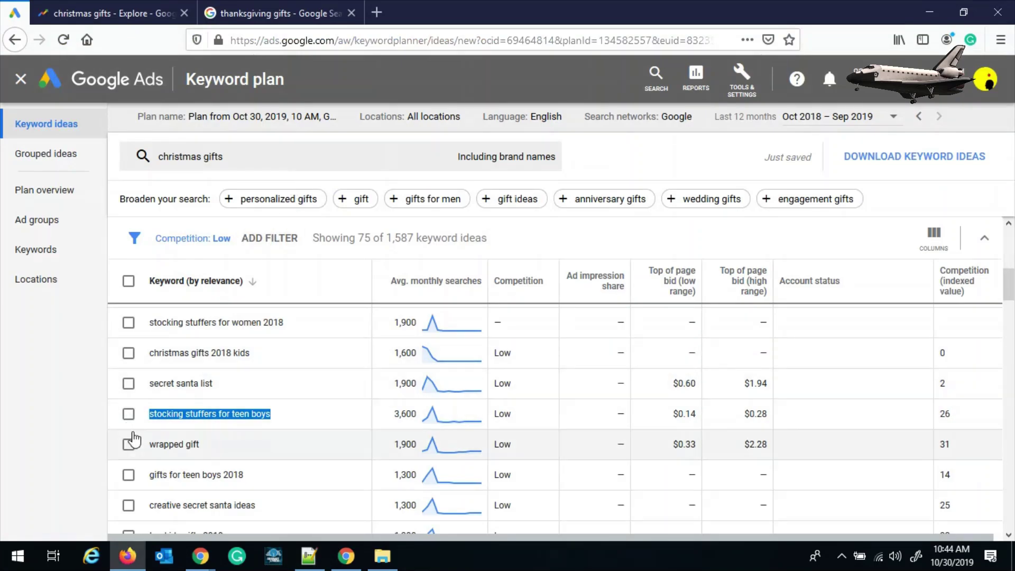
left_click(129, 415)
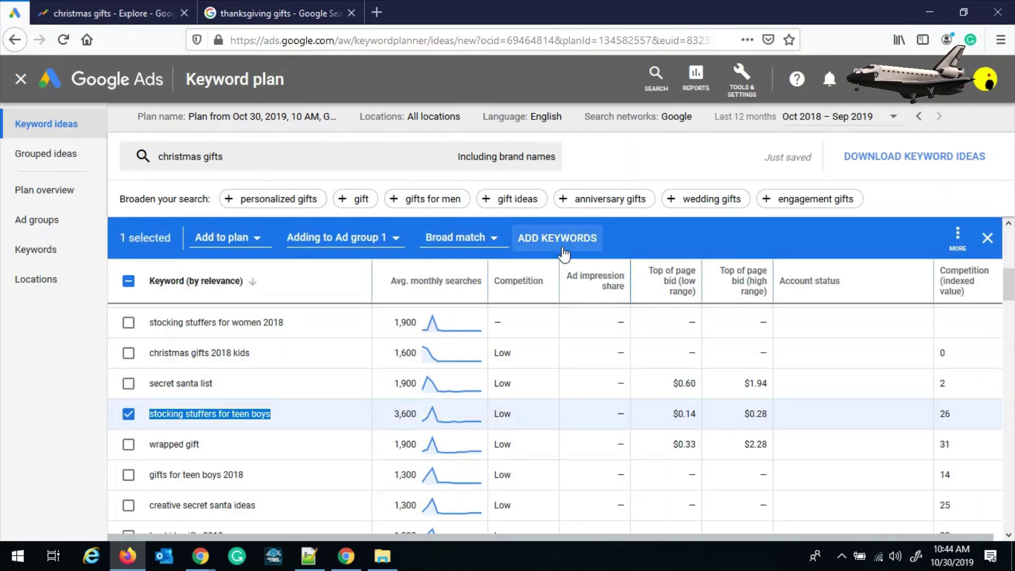
left_click(562, 239)
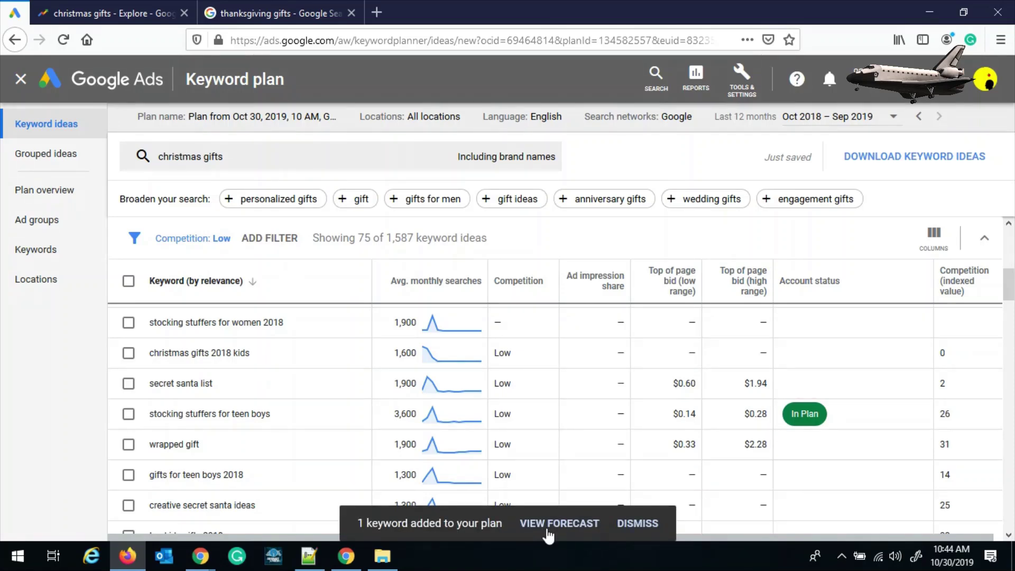
left_click(548, 531)
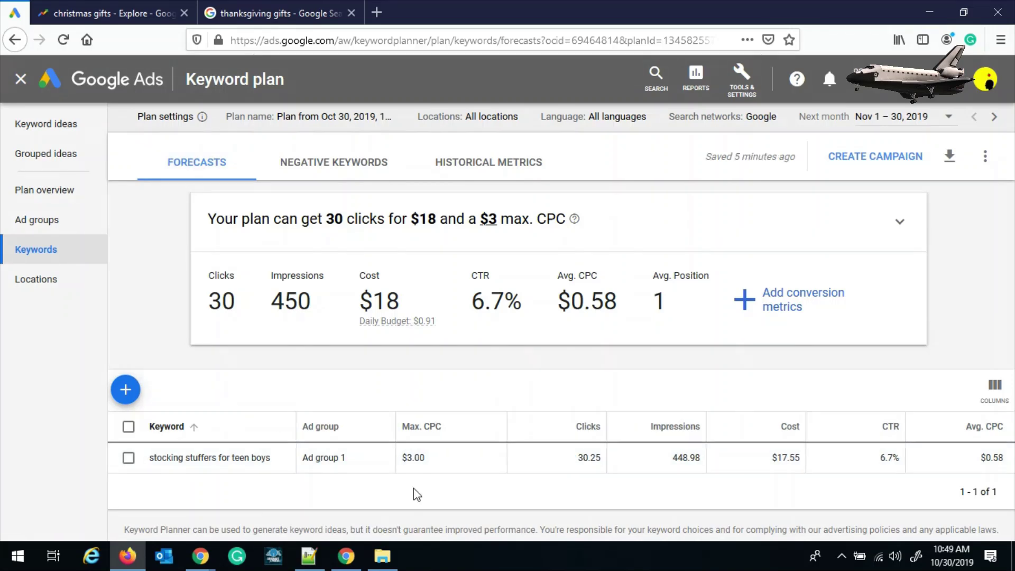
Copy the keyword 'stocking stuffers for teen boys' from the keyword plan.
key("alt+Tab")
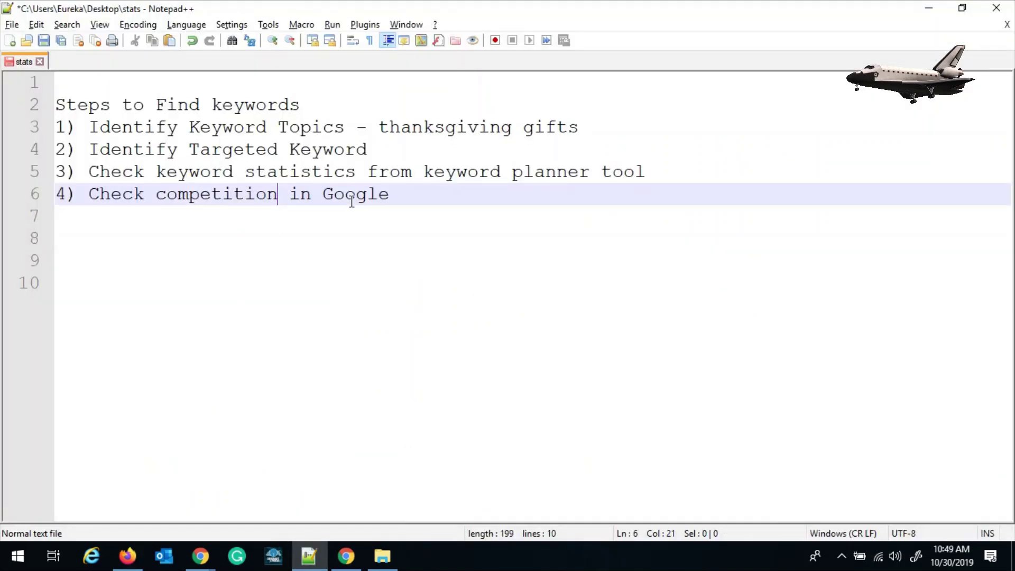
key("alt+Tab")
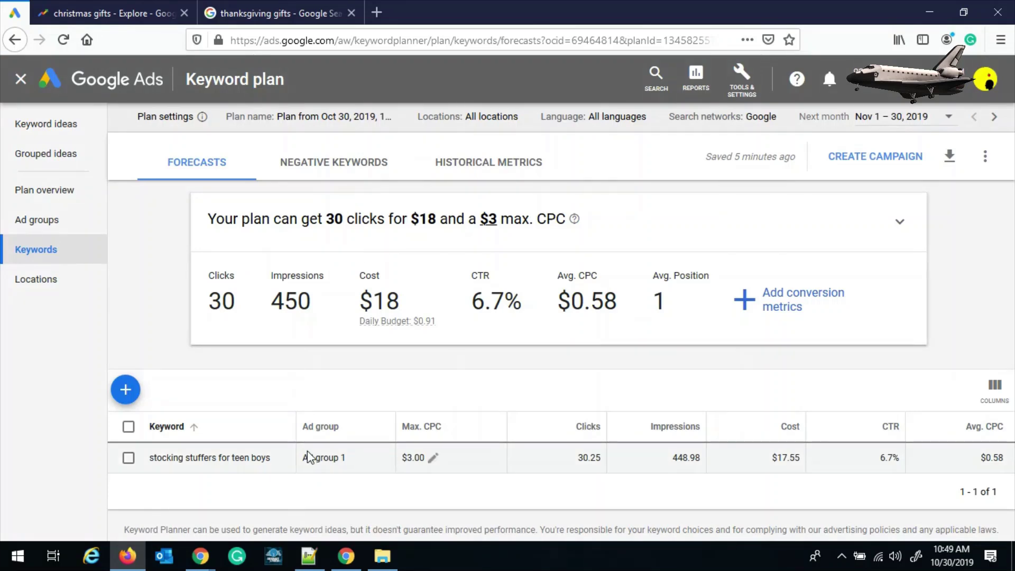
left_click_drag(150, 458, 276, 459)
key("ctrl+c")
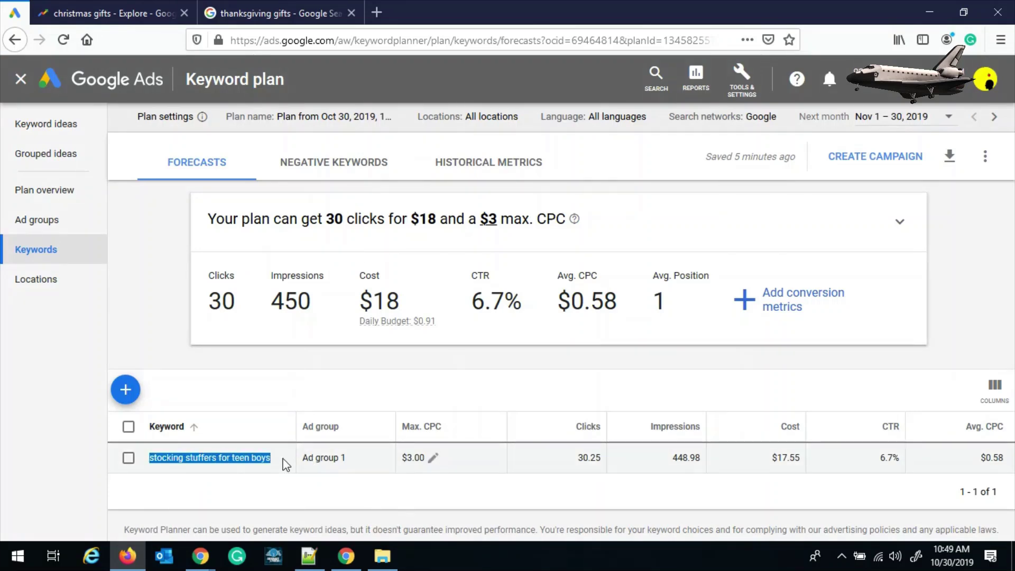
Search Google for 'stocking stuffers for teen boys' in place of the thanksgiving gifts query, copying the top result's site address.
left_click(274, 13)
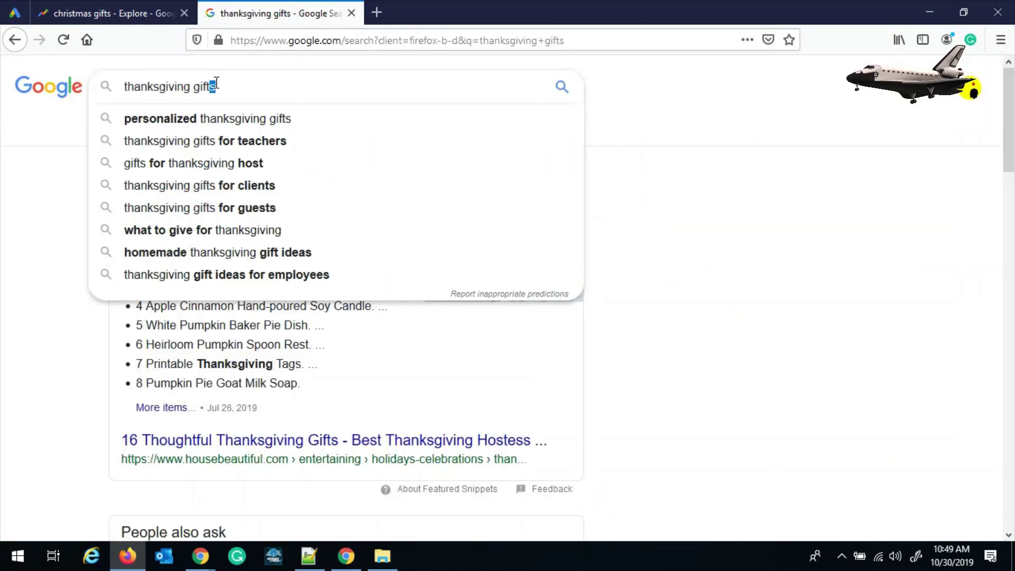
key("ctrl+a")
key("ctrl+v")
key("Return")
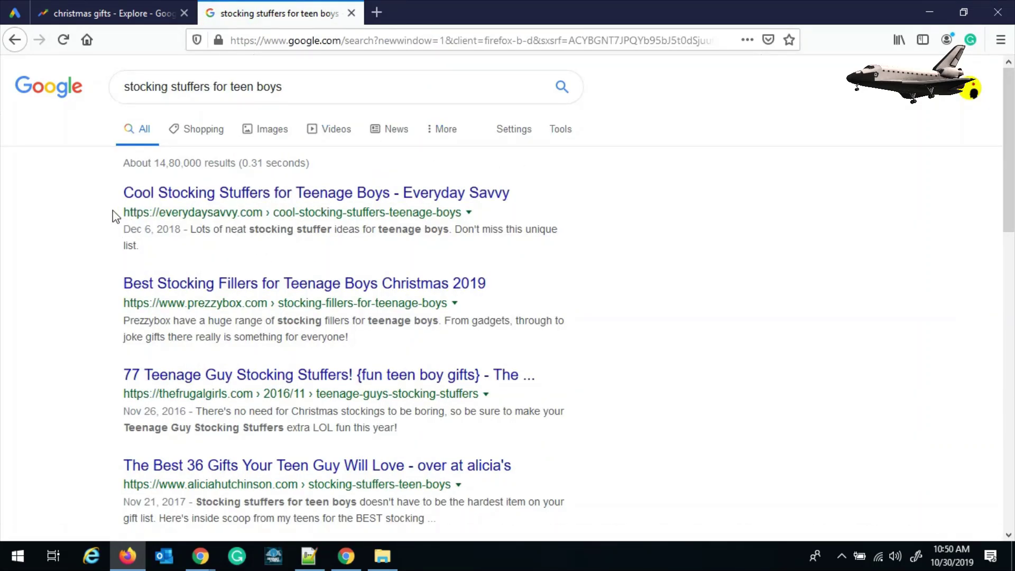
left_click_drag(121, 214, 261, 225)
key("ctrl+c")
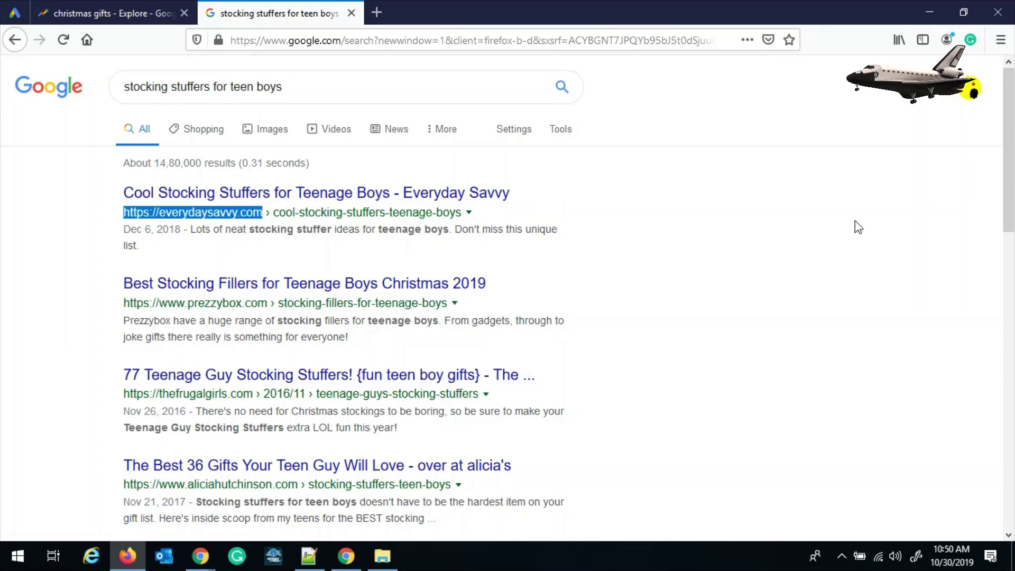
left_click(239, 90)
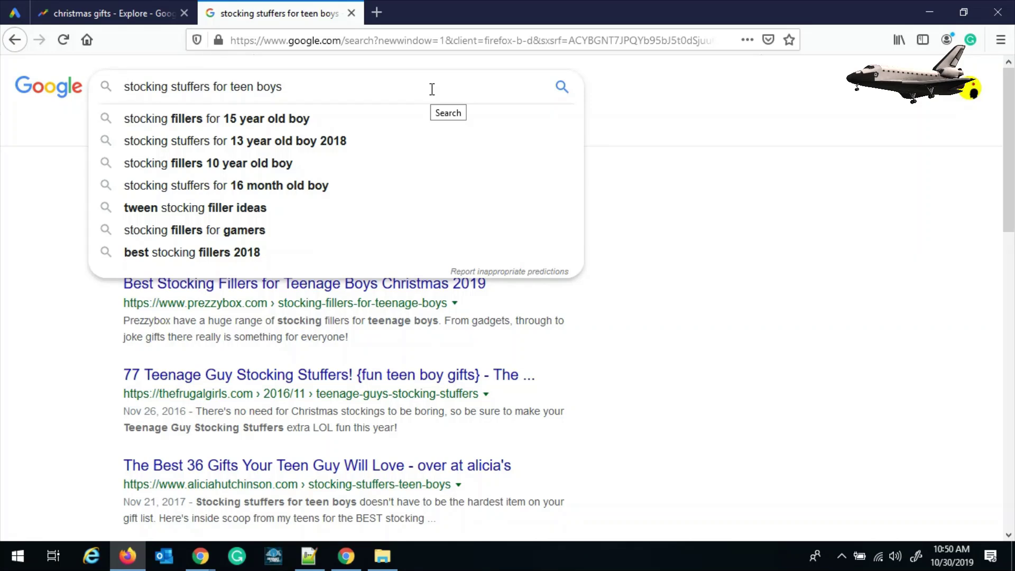
key("Home")
type("site:")
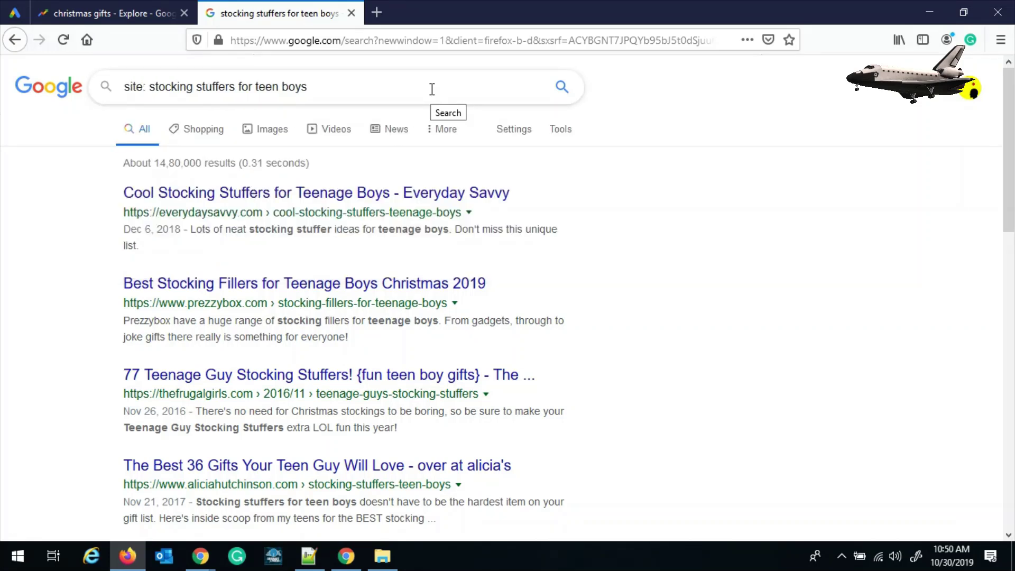
key("BackSpace")
key("ctrl+v")
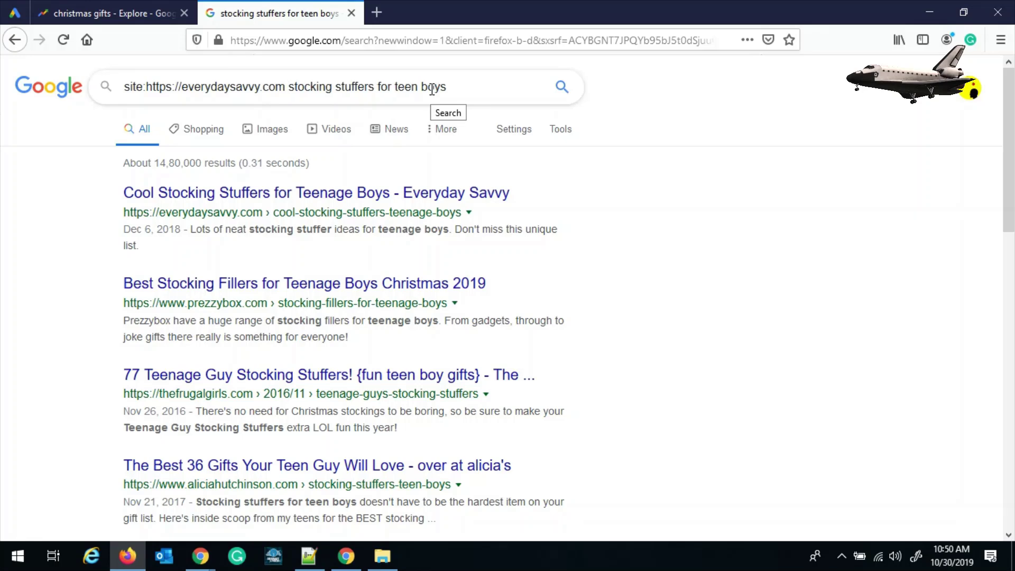
type("\"")
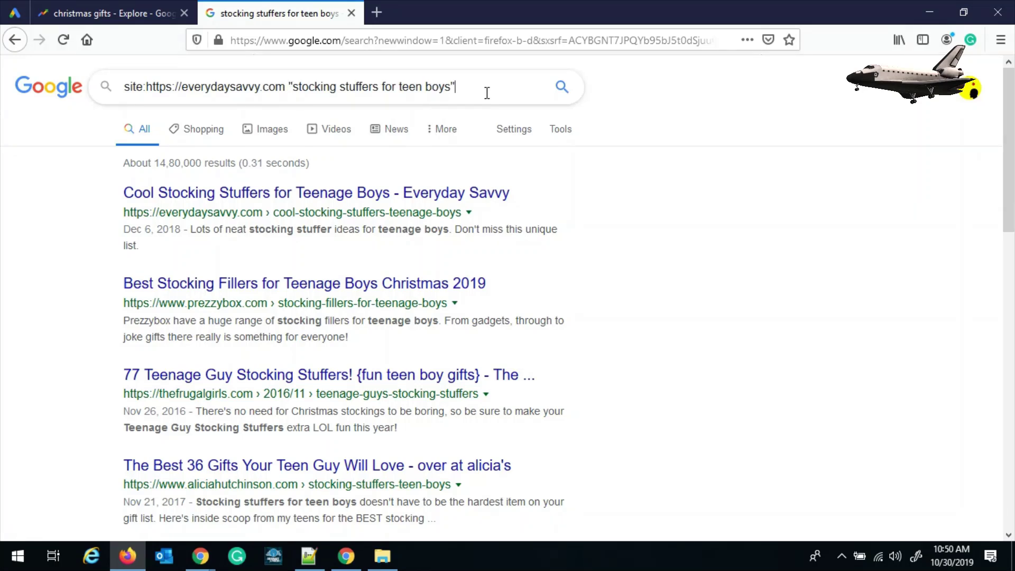
left_click(561, 88)
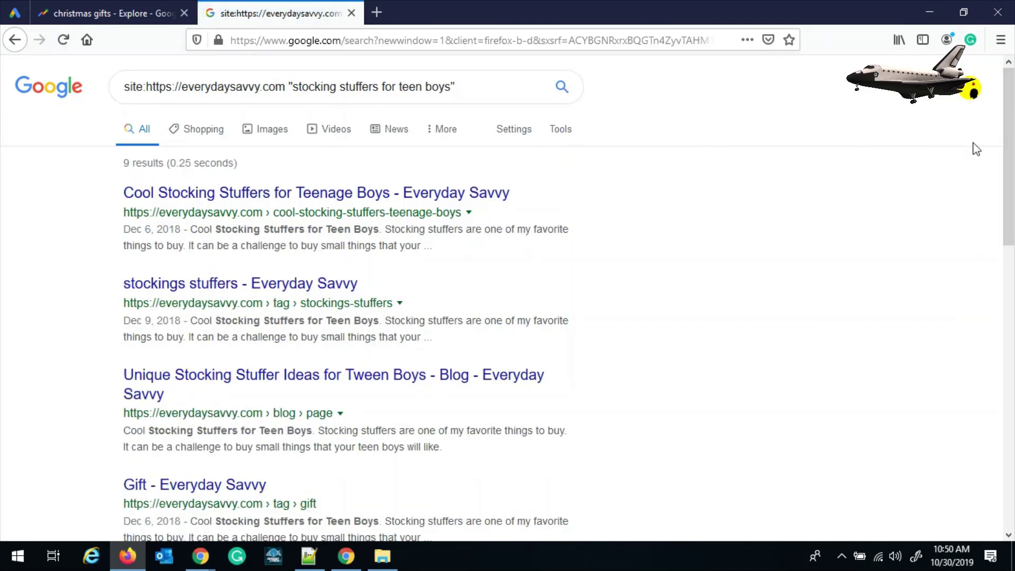
Scroll through the nine Everyday Savvy results, then bring up the Notepad++ research-steps list.
scroll(1011, 296, "down", 7)
left_click_drag(1012, 299, 1013, 428)
scroll(686, 148, "up", 15)
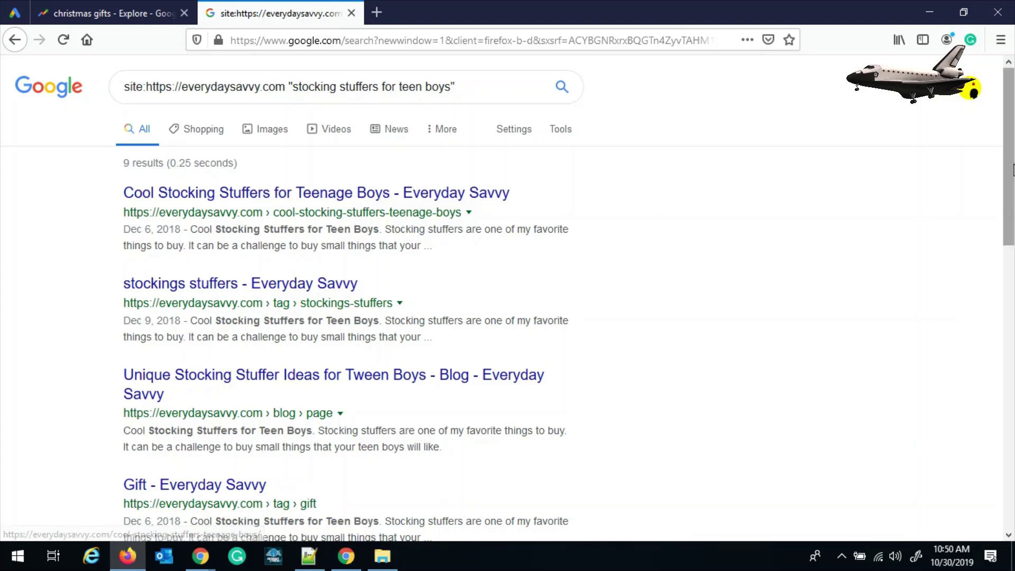
scroll(997, 188, "down", 1)
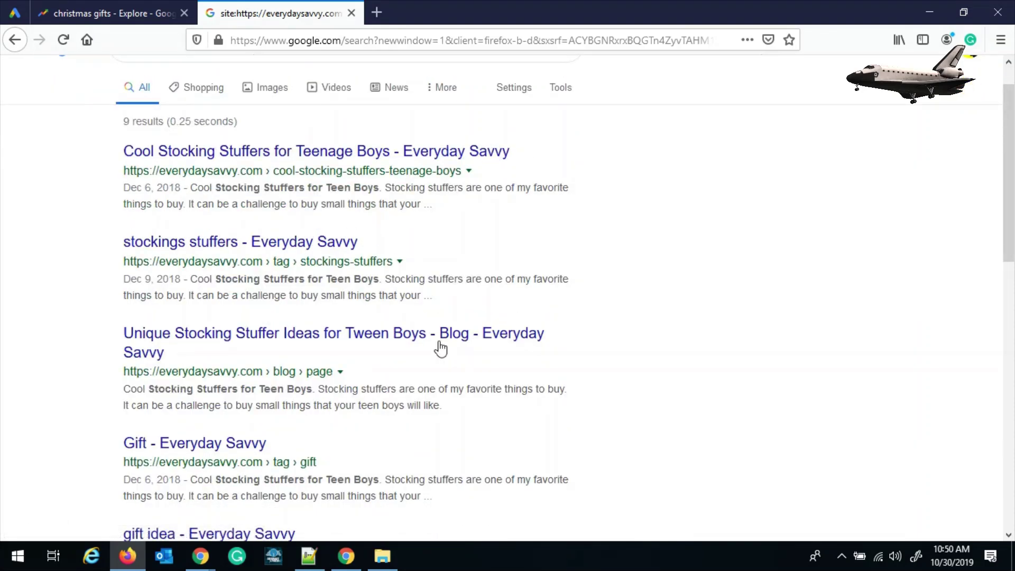
scroll(1013, 283, "down", 8)
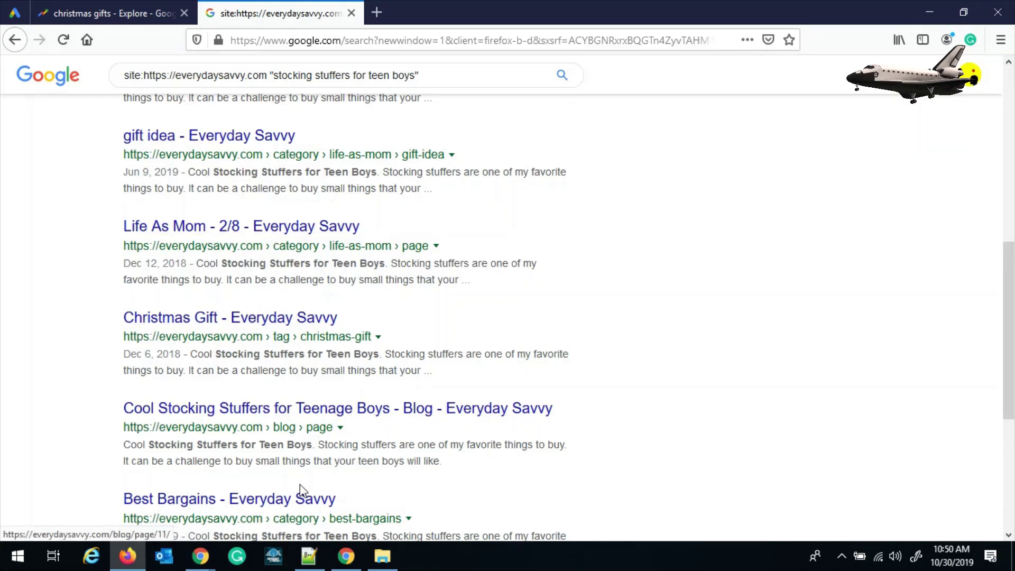
scroll(1013, 415, "down", 3)
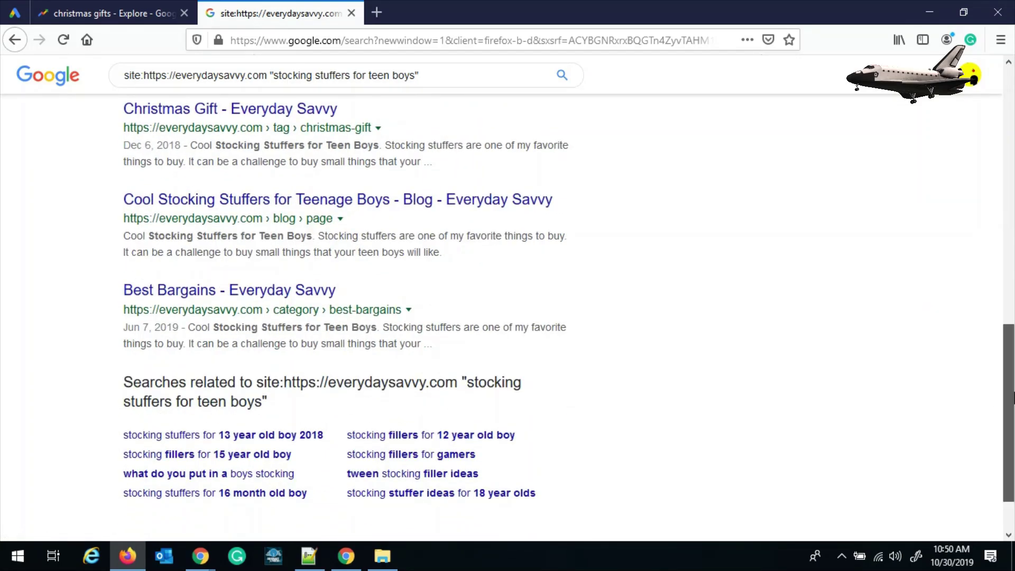
scroll(994, 150, "up", 13)
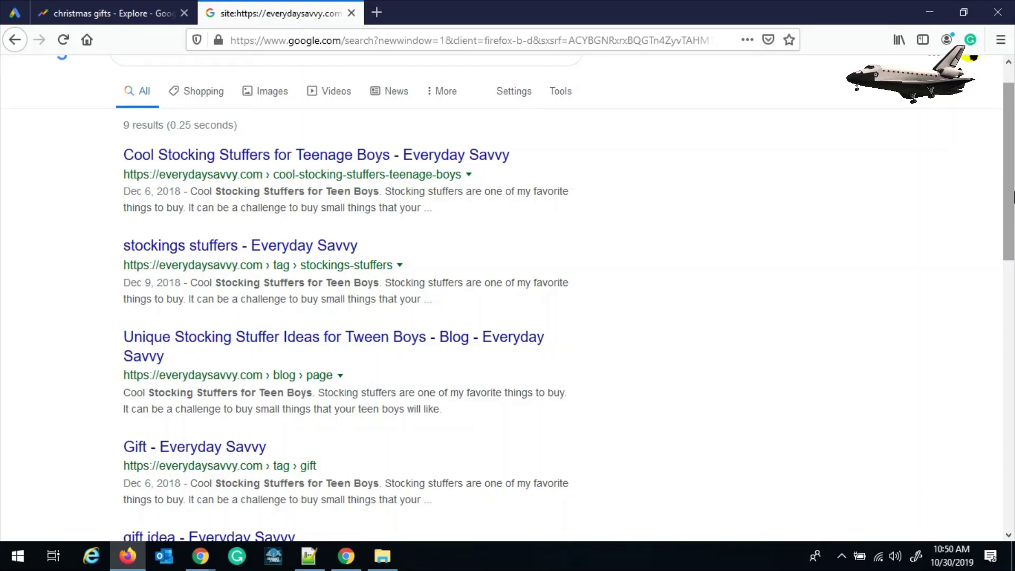
left_click_drag(1013, 197, 1013, 270)
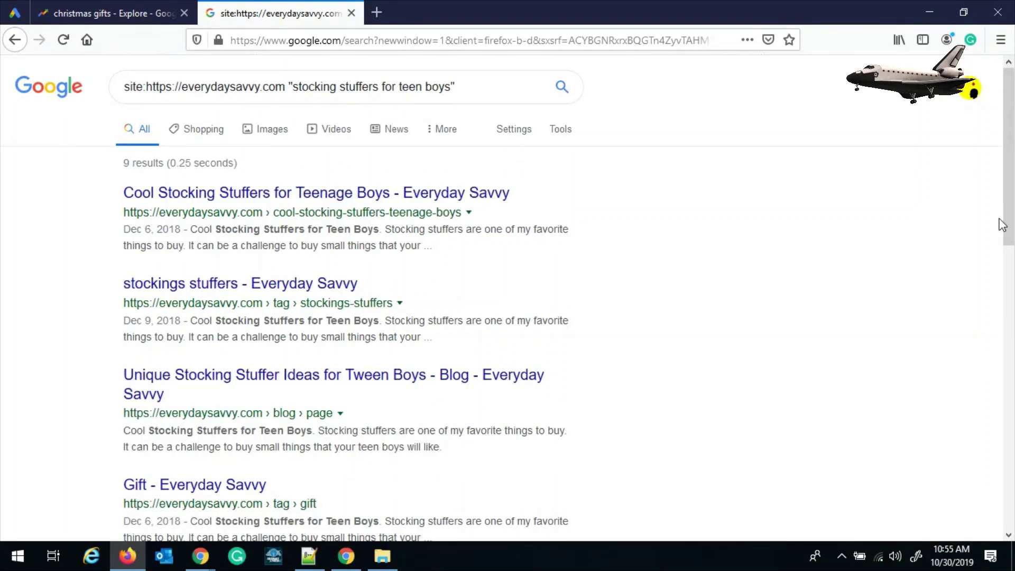
mouse_move(1013, 214)
left_mouse_down()
mouse_move(1013, 448)
mouse_move(1013, 201)
left_mouse_up()
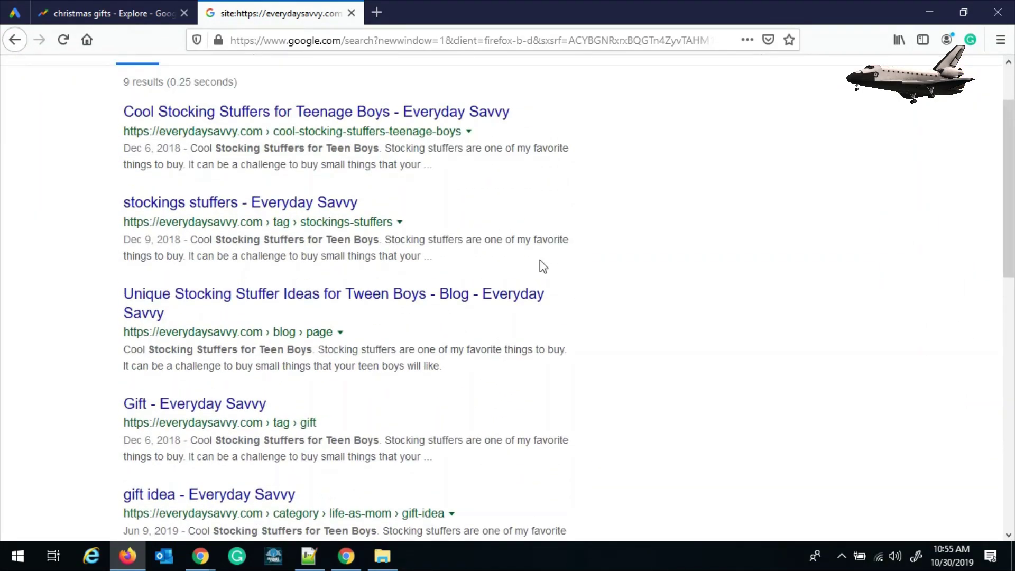
left_click(309, 558)
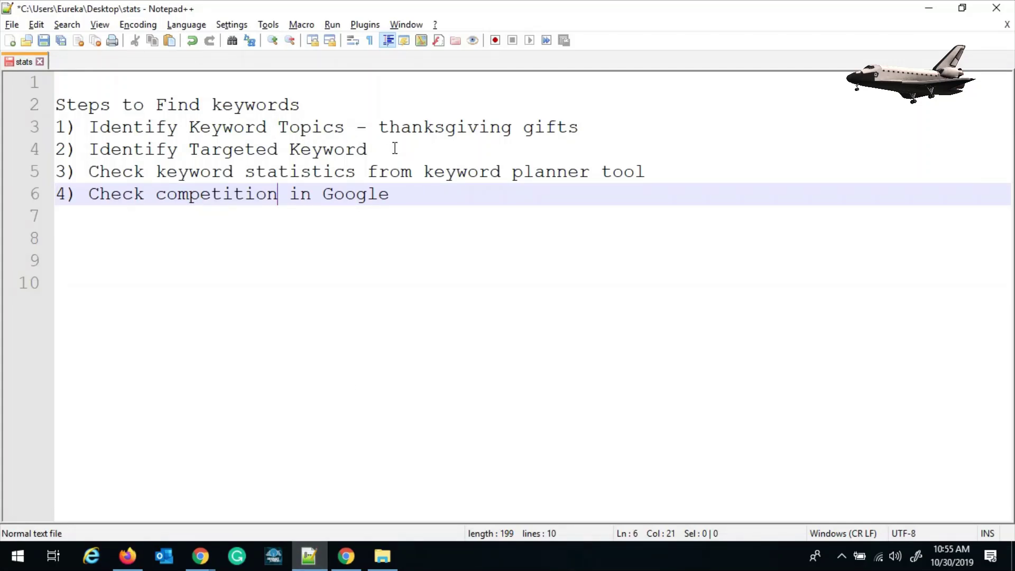
Revisit the plan's Keyword ideas page, then return to the everydaysavvy.com search results.
left_click(128, 556)
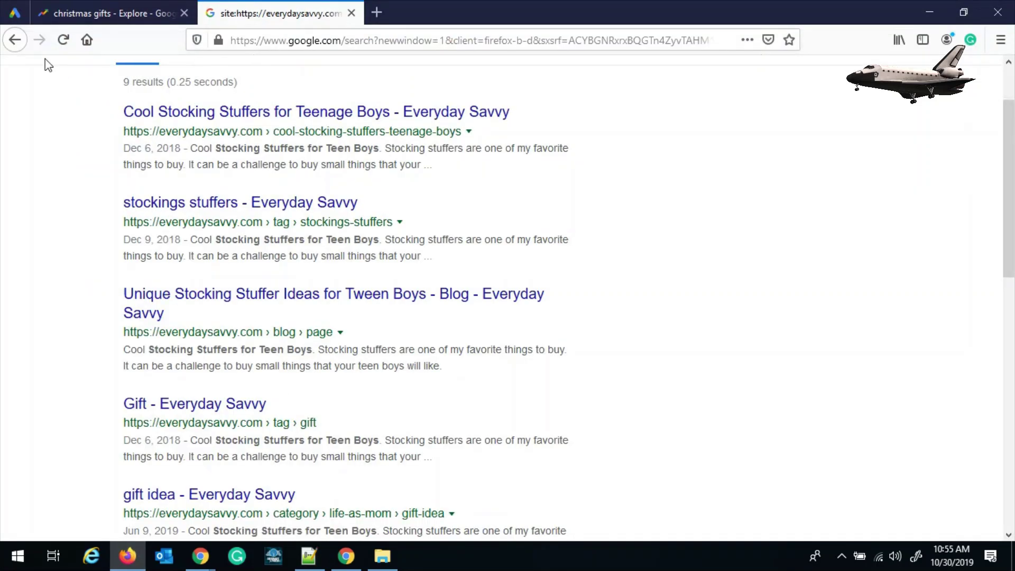
left_click(18, 19)
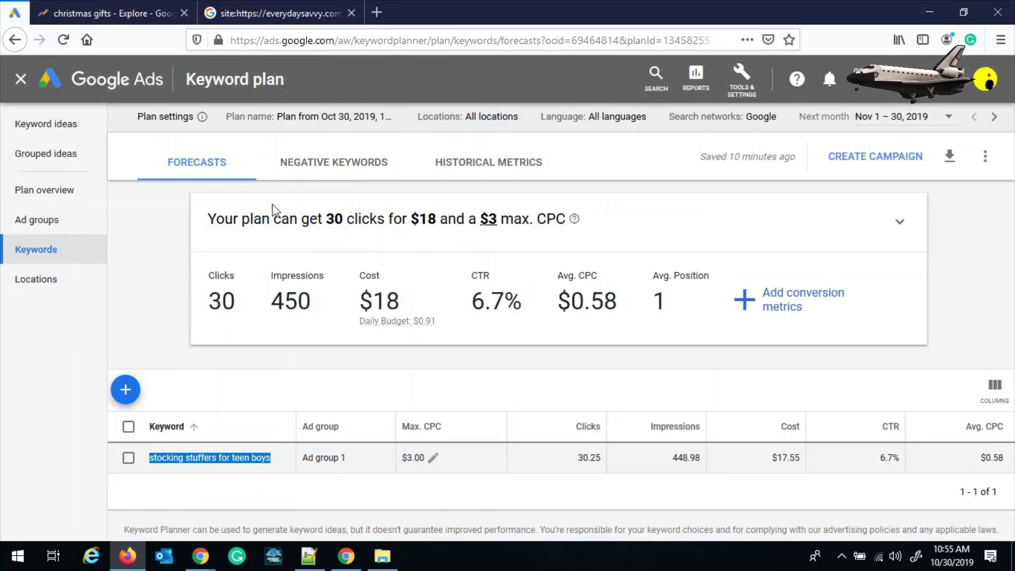
left_click(78, 128)
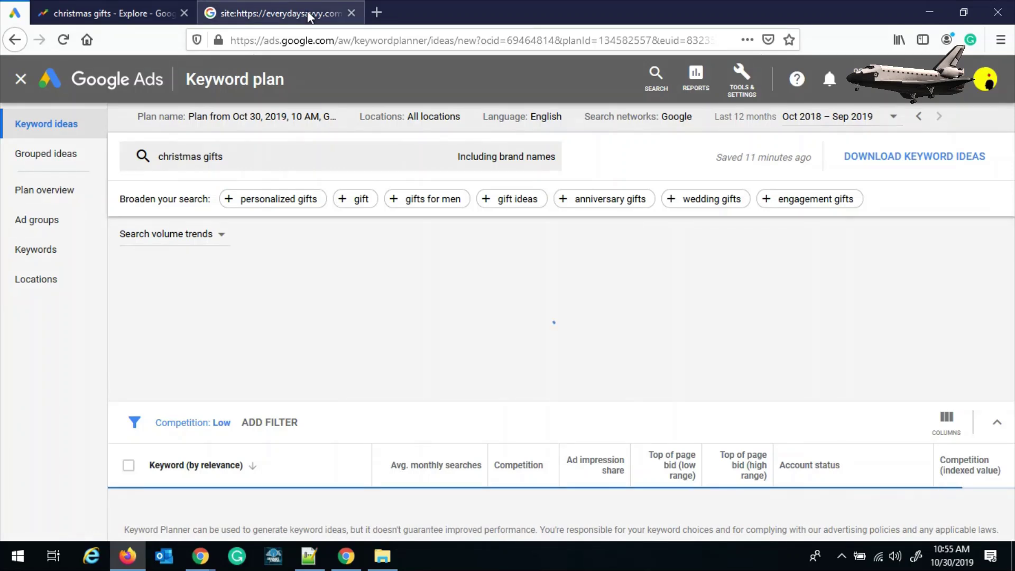
left_click(308, 14)
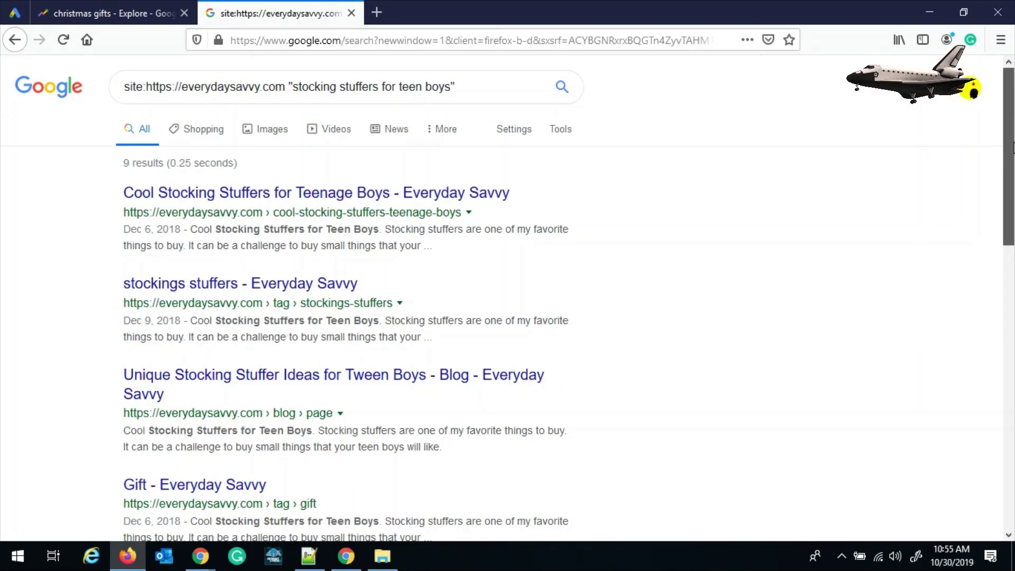